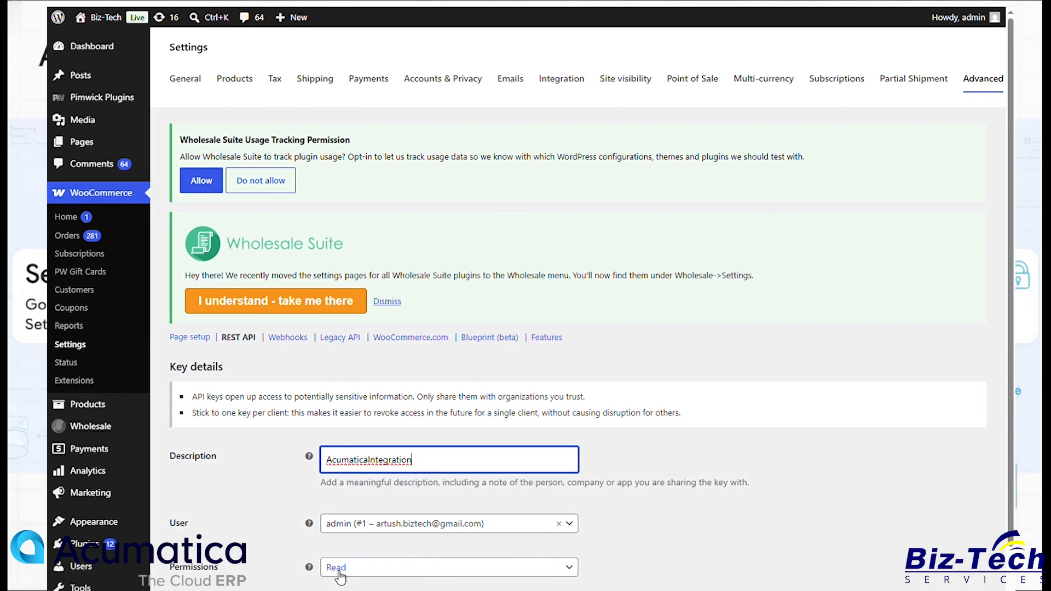
Step: Set the new REST API key's permissions to Read/Write and generate the API key
left_click(334, 590)
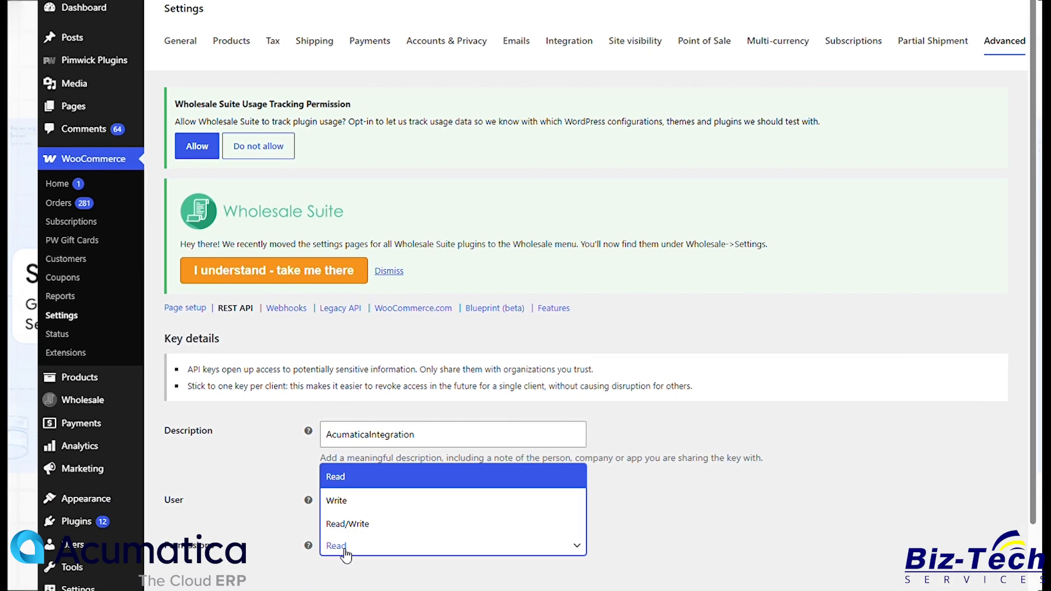
left_click(356, 526)
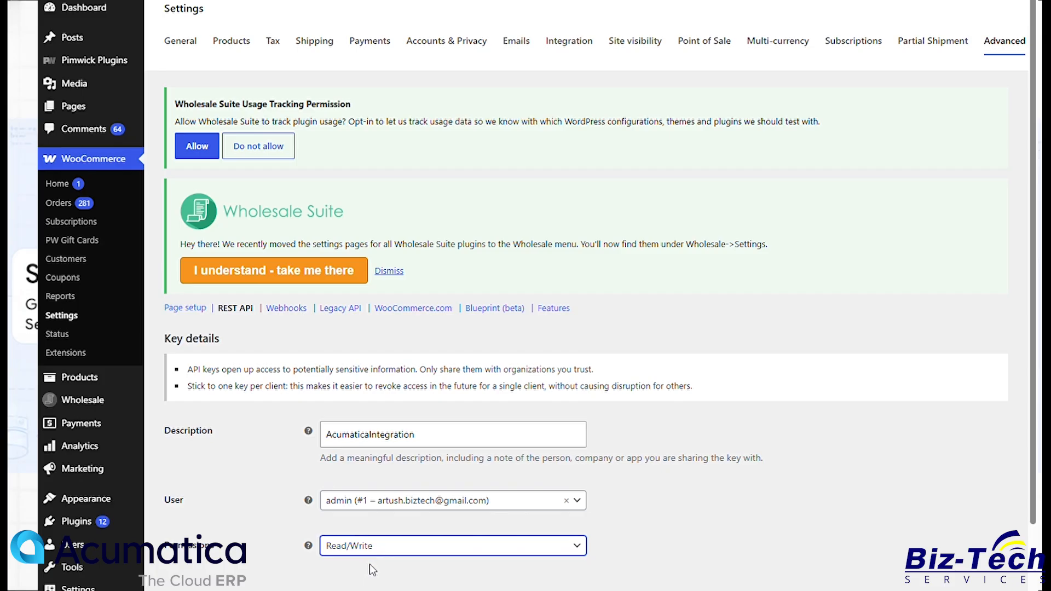
scroll(370, 564, "down", 1)
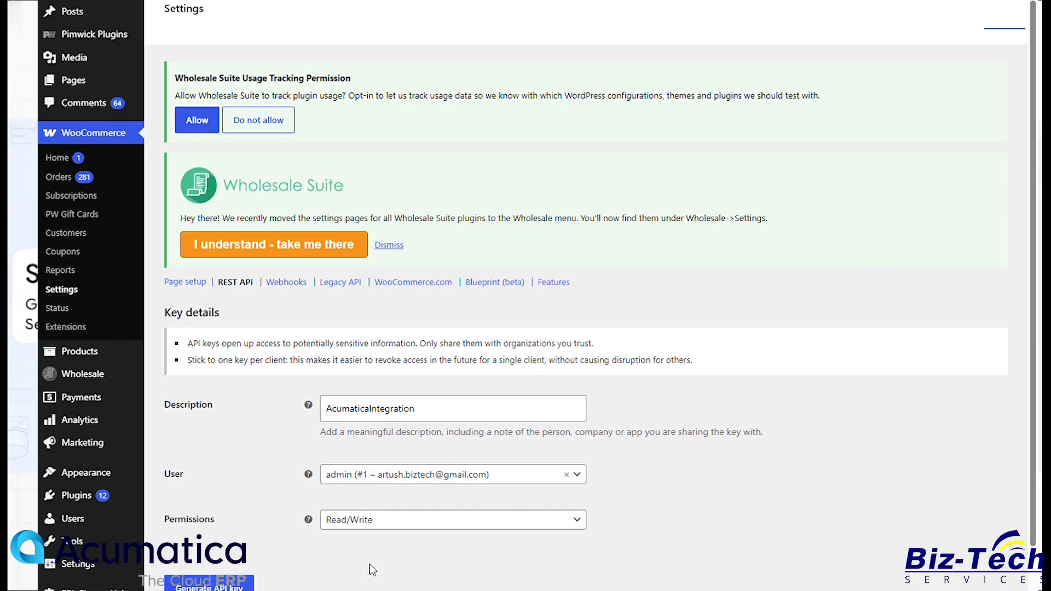
left_click(238, 552)
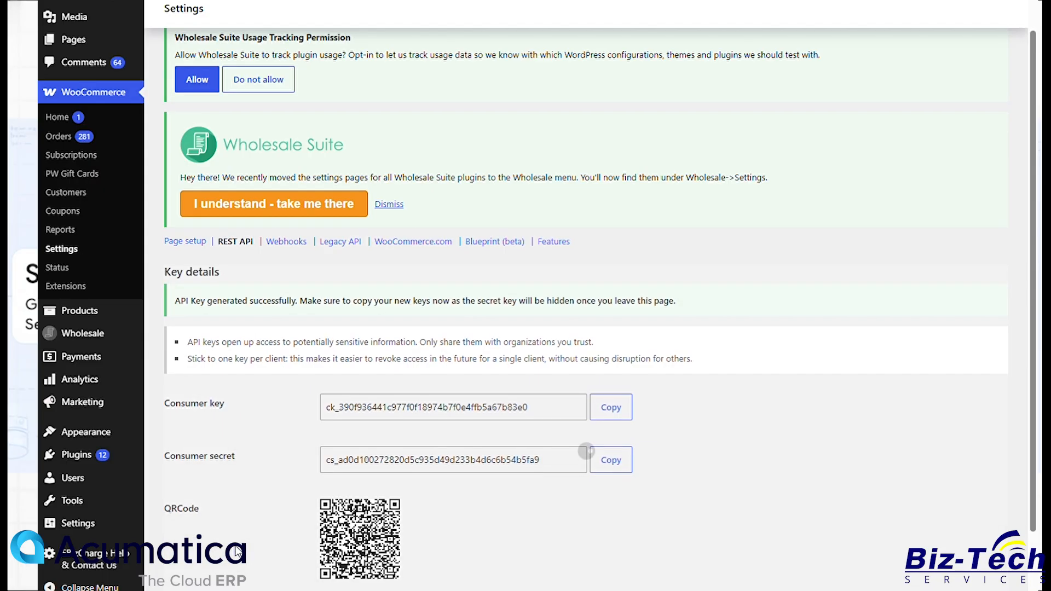
scroll(368, 537, "down", 1)
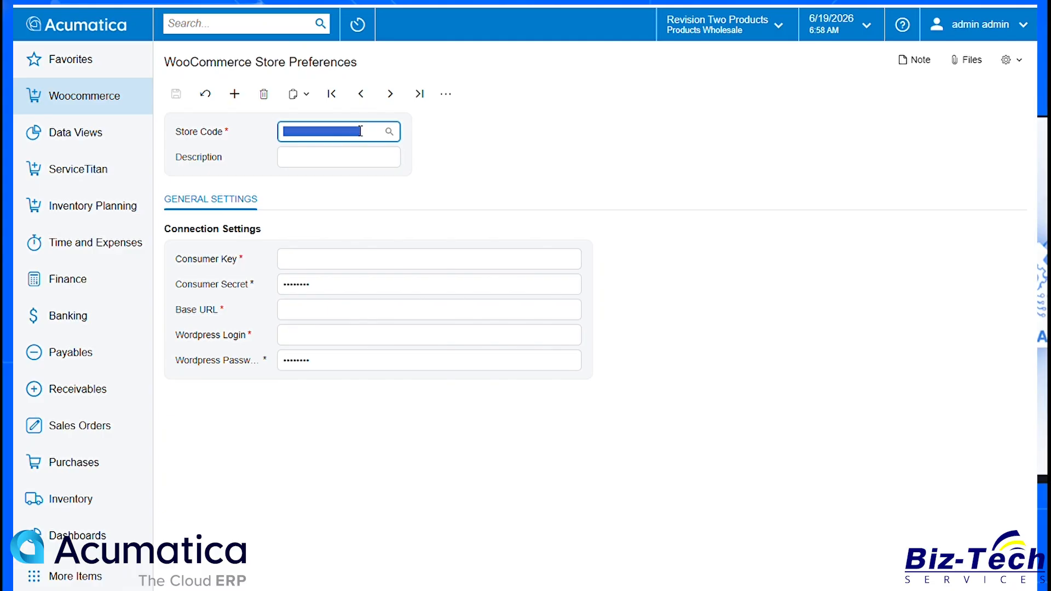
Step: Create a WooCommerce store preference with store code BIZTECHSHOP and description Biz-Tech Services, Inc
type("BIZTECHSHOP")
key("Tab")
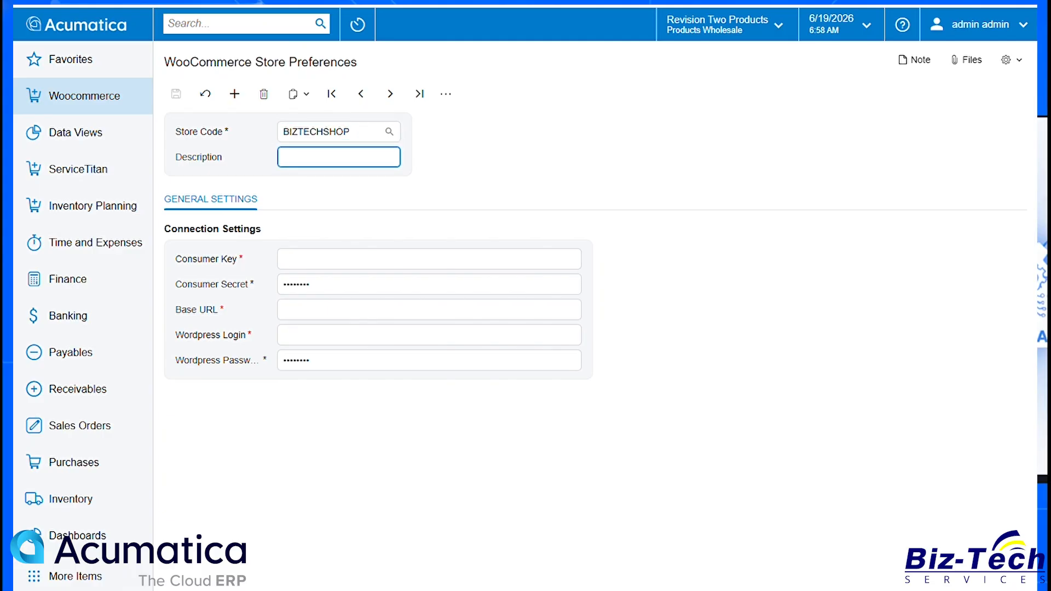
left_click(350, 164)
type("Biz-Tech Services, Inc.")
Step: Enter Admin as the WordPress login and type the WordPress account password
left_click(478, 340)
type("Admin")
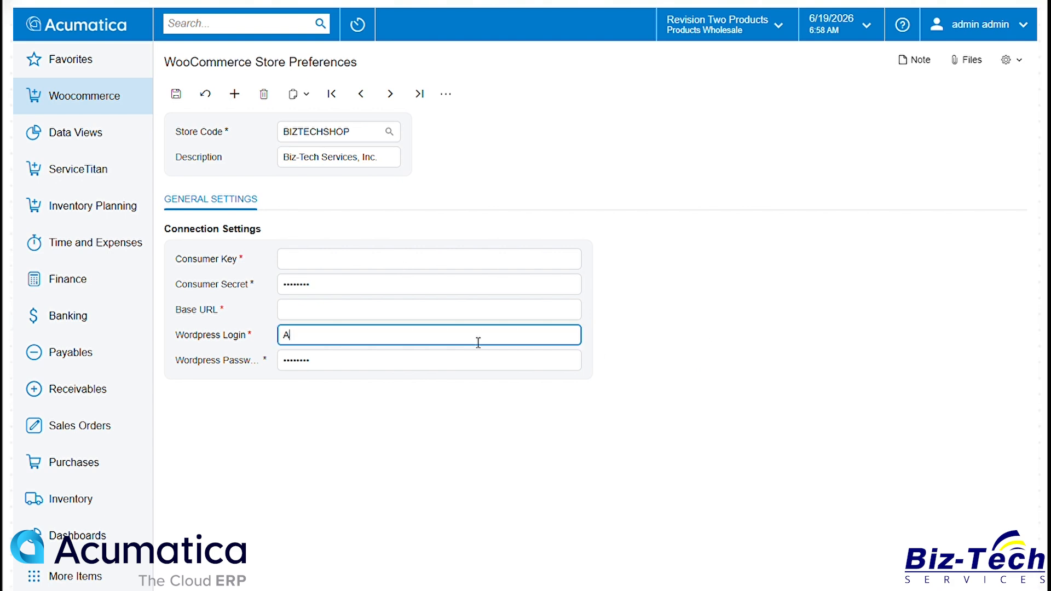
key("Tab")
type("******")
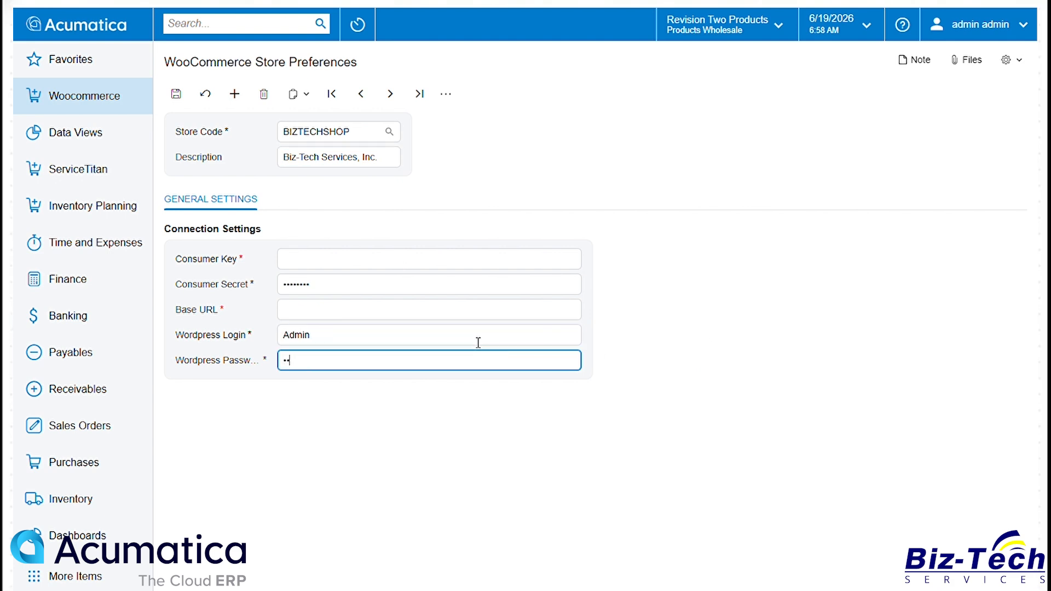
key("Tab")
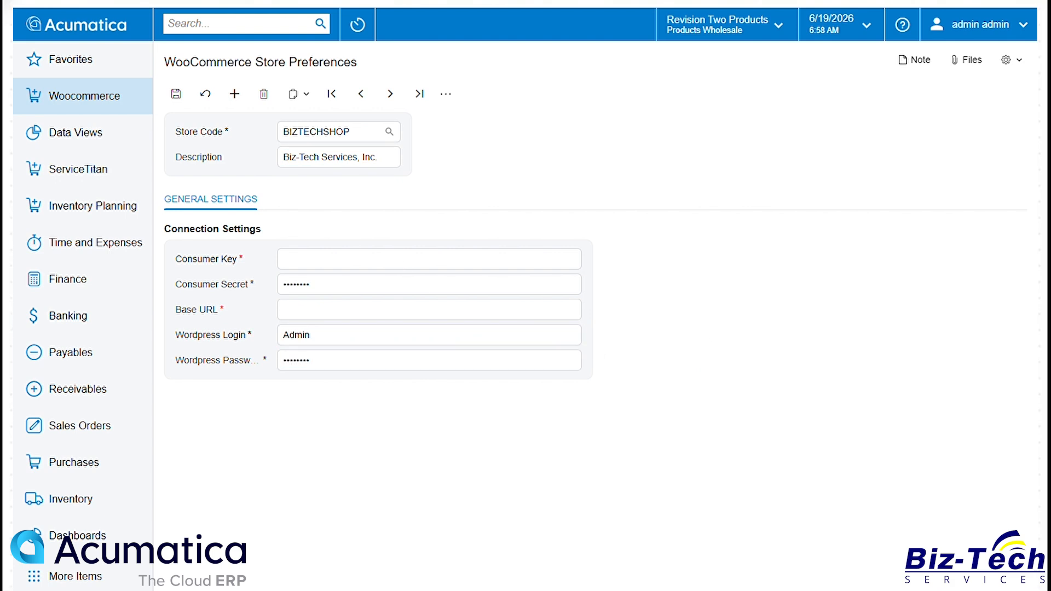
left_click(427, 314)
type("https://wooshop.biztech.am/wp-json/wc/v3/")
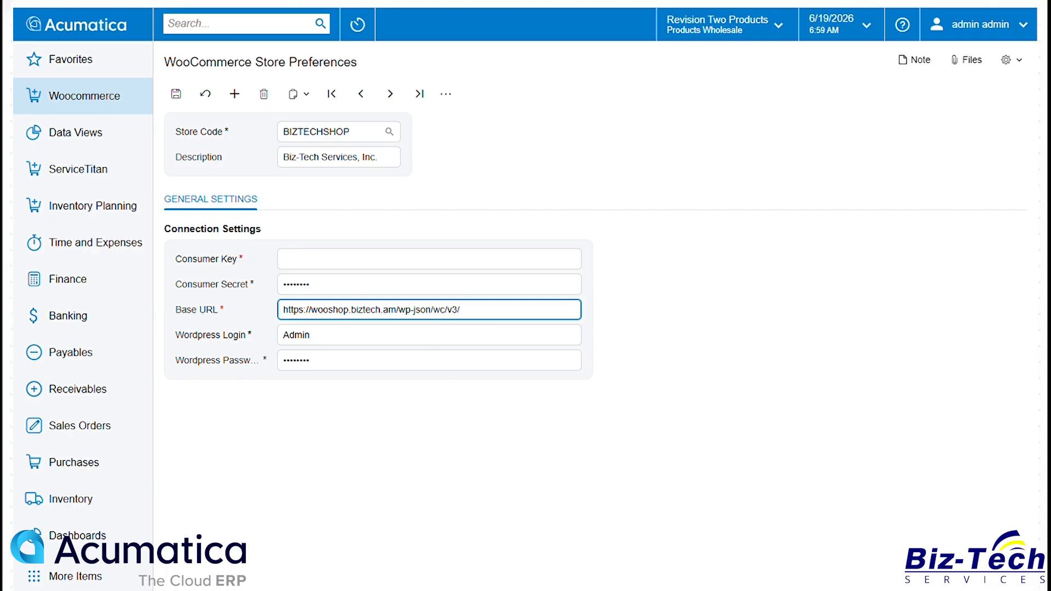
left_click(422, 285)
key("ctrl+v")
Step: Paste the WooCommerce consumer key and save the store preferences
left_click(907, 328)
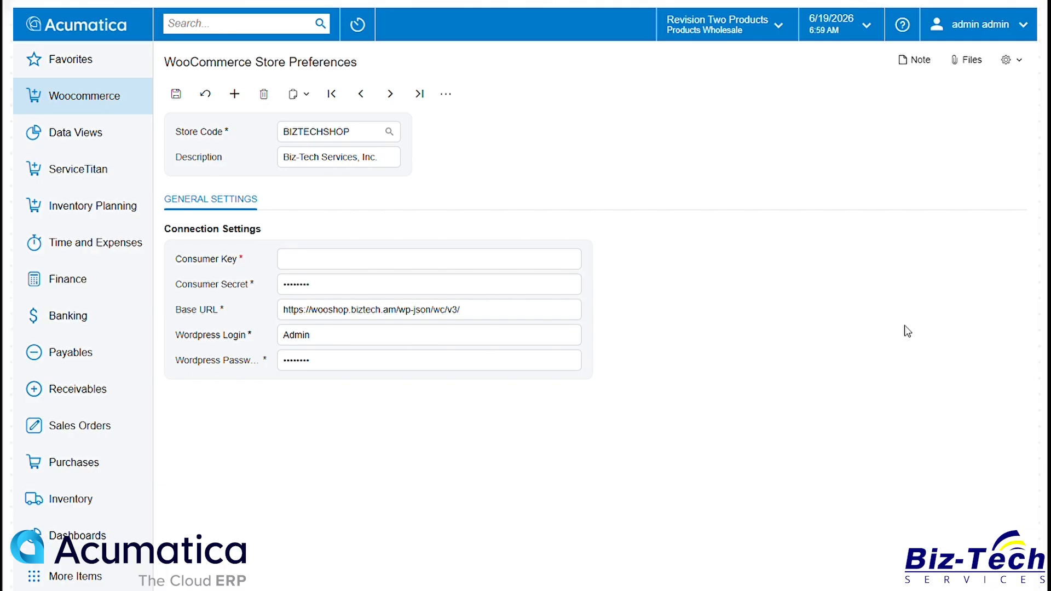
left_click(447, 263)
key("ctrl+v")
left_click(176, 94)
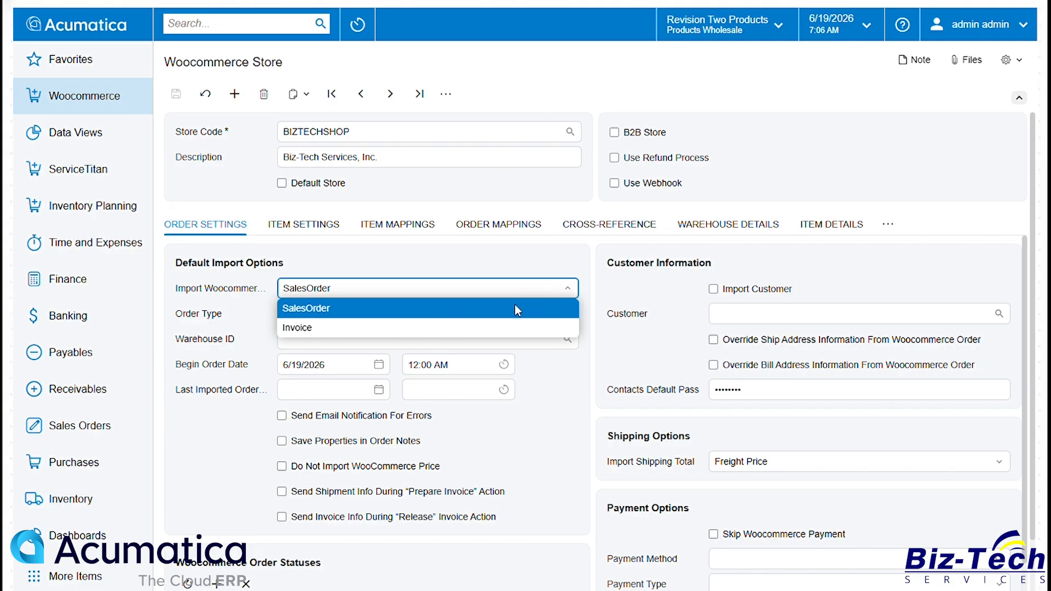
Step: Set the default import options to SalesOrder, order type WO and warehouse RETAIL
left_click(515, 311)
left_click(520, 323)
type("wo")
key("Tab")
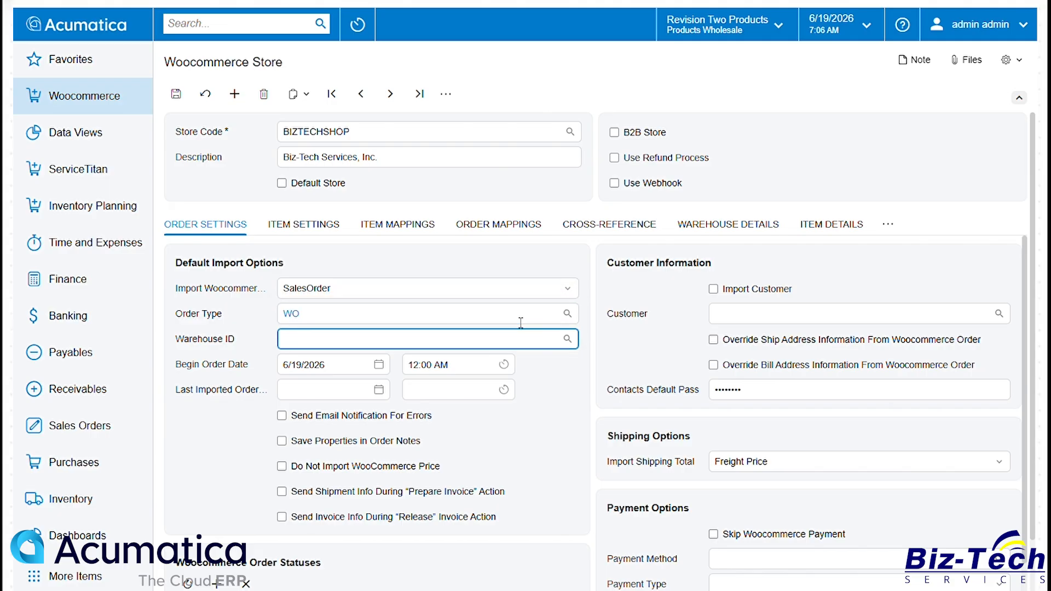
left_click(567, 338)
double_click(313, 185)
Step: Enable Import Customer and overriding both ship and bill address information from WooCommerce orders
left_click(736, 290)
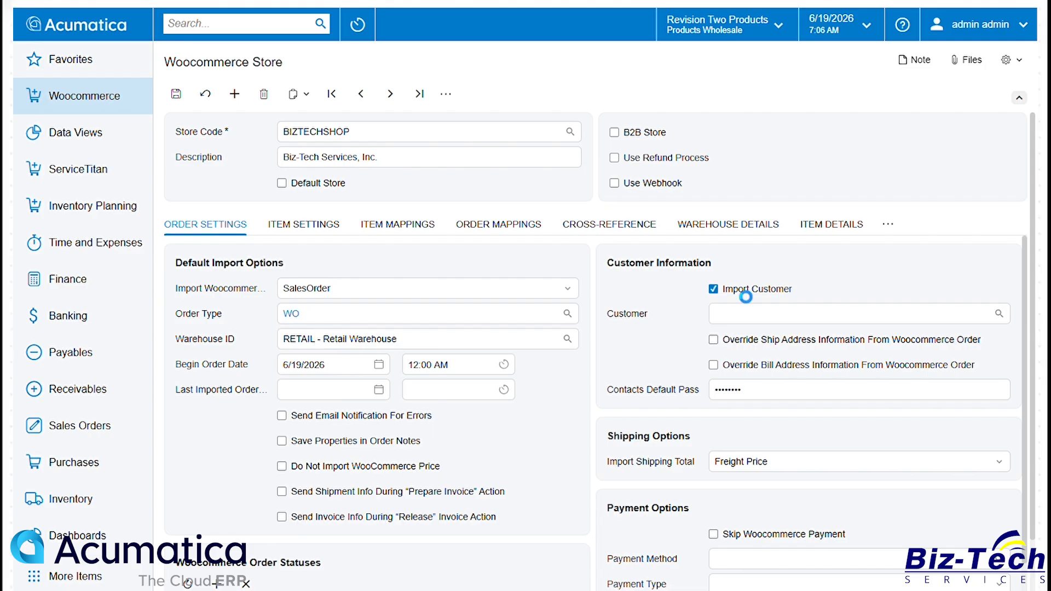
left_click(739, 342)
left_click(731, 366)
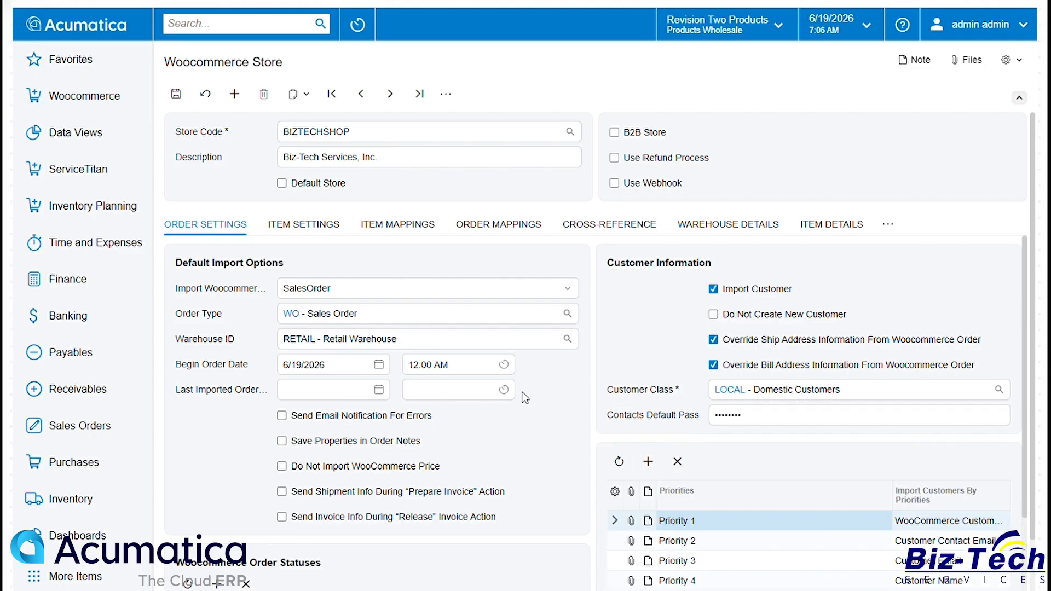
Step: Select the cancelled, completed, failed, on-hold, partial-shipped, pending, processing and refunded WooCommerce order statuses
scroll(442, 418, "down", 3)
left_click(250, 502)
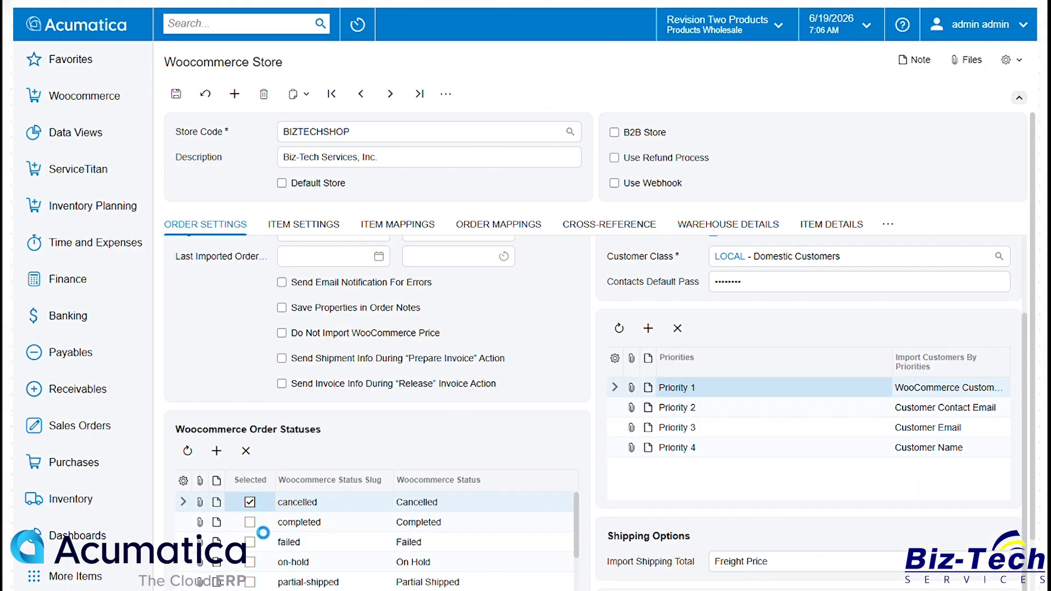
left_click(250, 523)
left_click(250, 542)
left_click(249, 562)
left_click(250, 582)
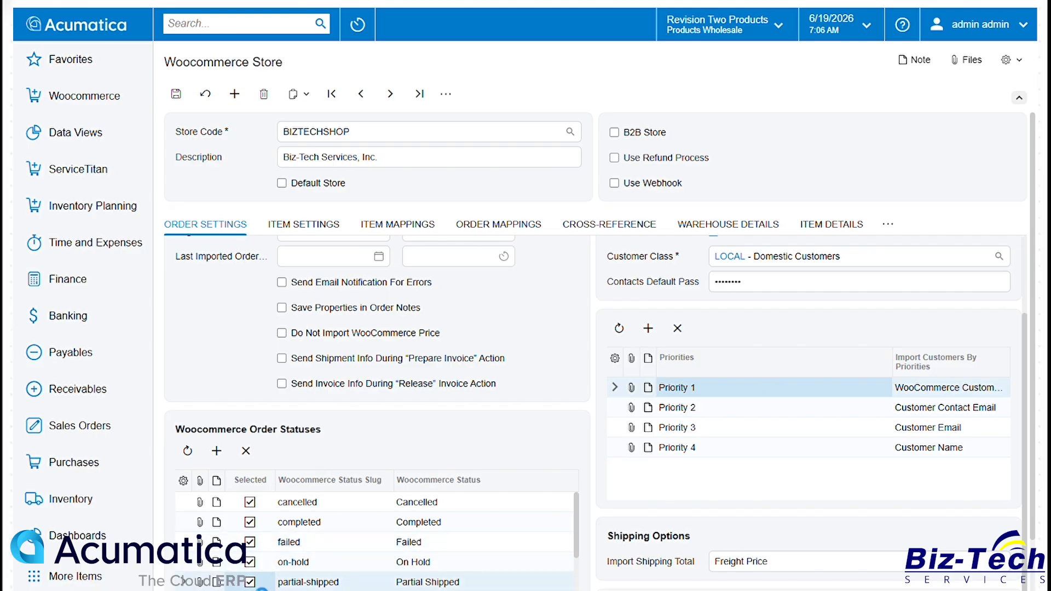
scroll(257, 559, "down", 1)
left_click(250, 544)
left_click(250, 564)
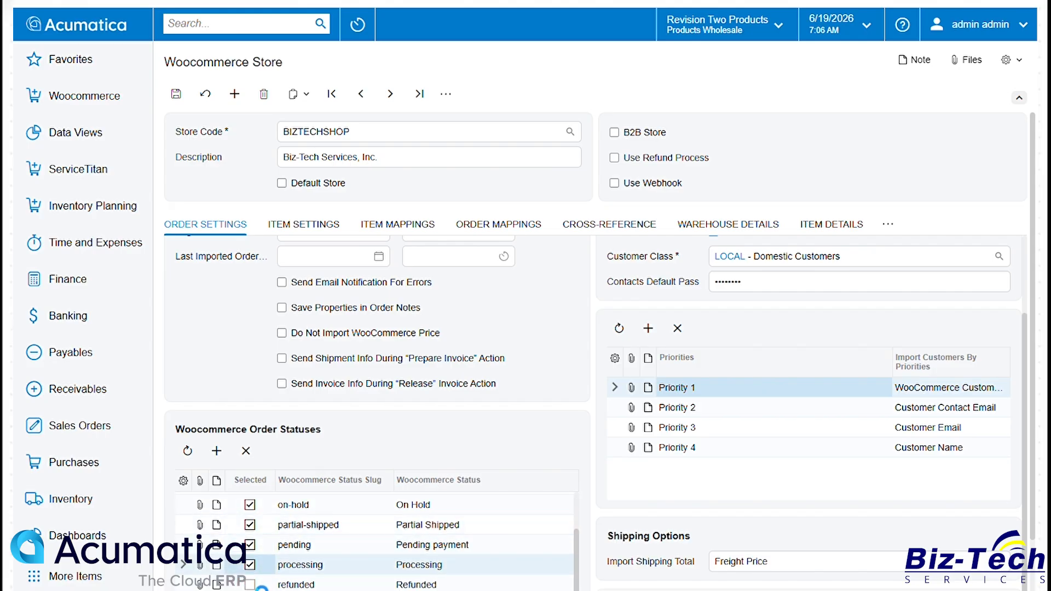
left_click(250, 585)
Step: Copy a mapping value into the next two rows and enter EXEMPT in the following row
scroll(258, 580, "down", 4)
left_click(341, 492)
key("ctrl+c")
left_click(340, 522)
key("ctrl+v")
left_click(338, 546)
key("ctrl+v")
left_click(368, 570)
type("EXEMPT")
Step: Set the store's shipping total import and payment options
left_click(999, 459)
double_click(760, 410)
left_click(814, 488)
left_click(783, 445)
left_click(767, 510)
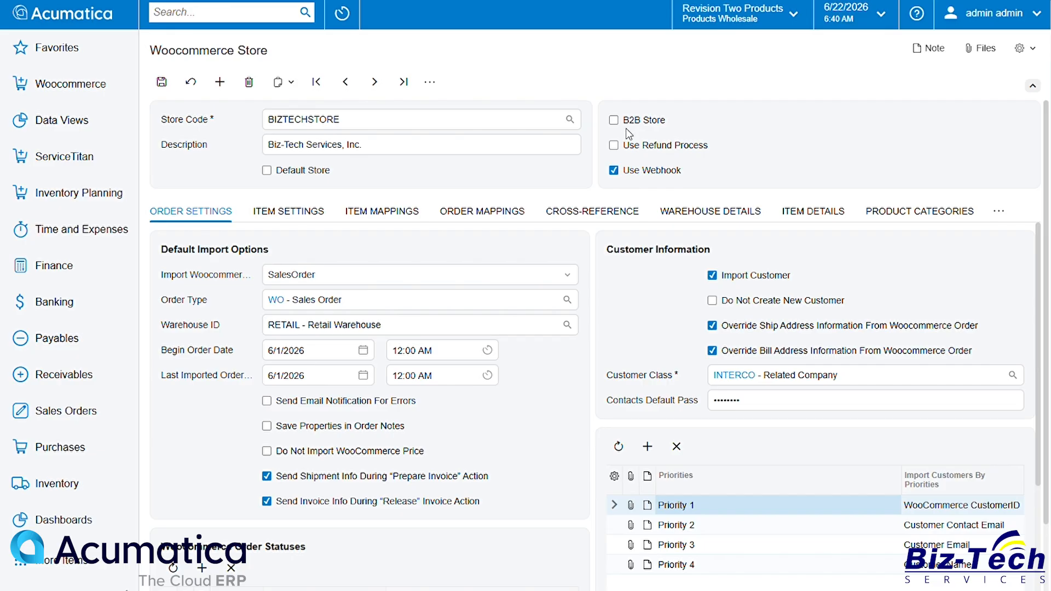
Step: Mark the store as a B2B Store and save it
left_click(630, 122)
left_click(162, 83)
Step: Open Export Woocommerce Customers and choose store code BIZTECHSHOP
left_click(79, 94)
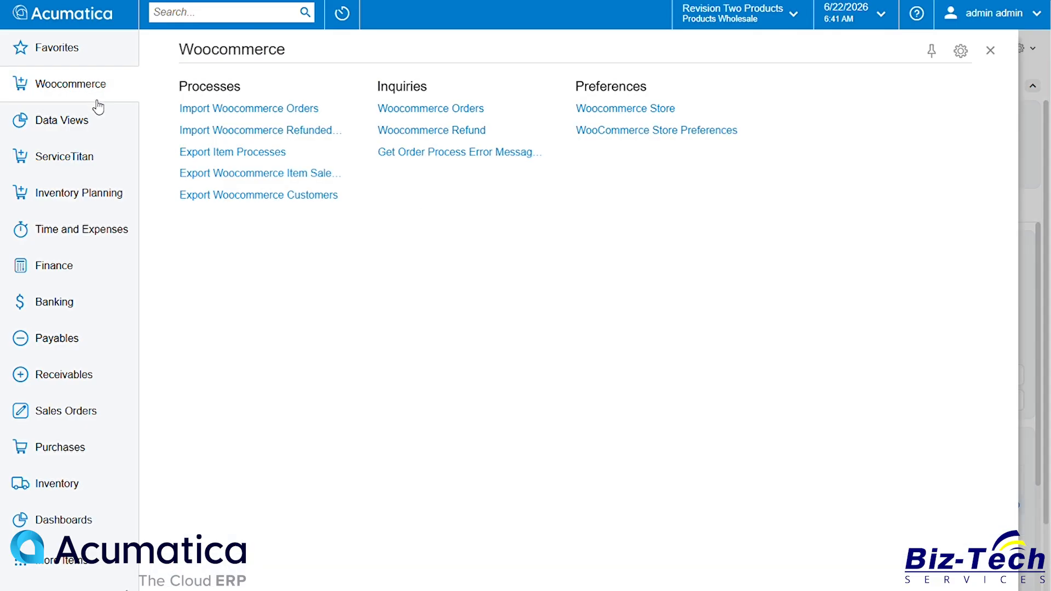
left_click(219, 198)
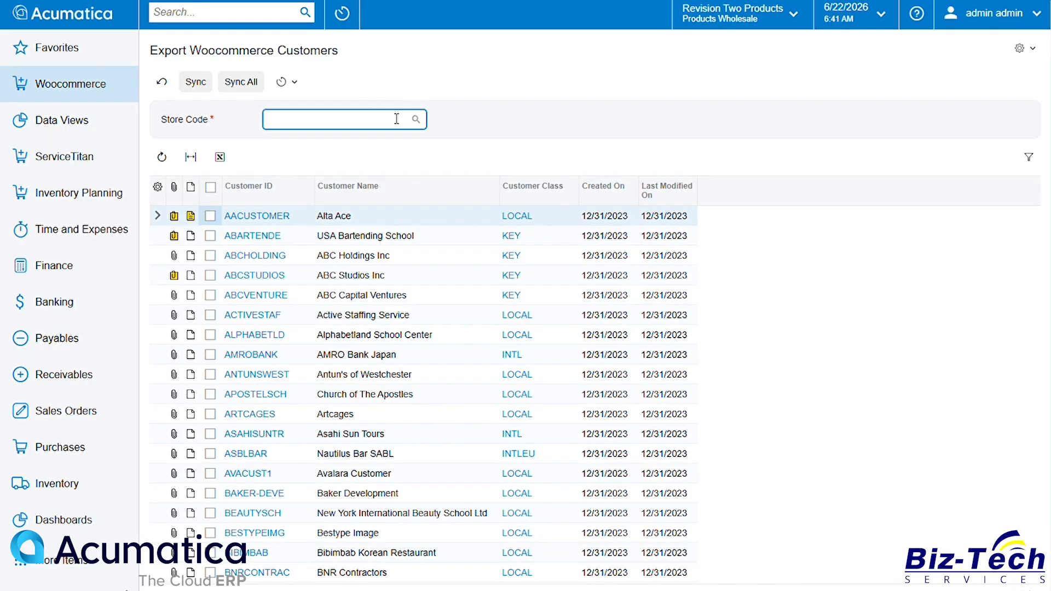
left_click(417, 119)
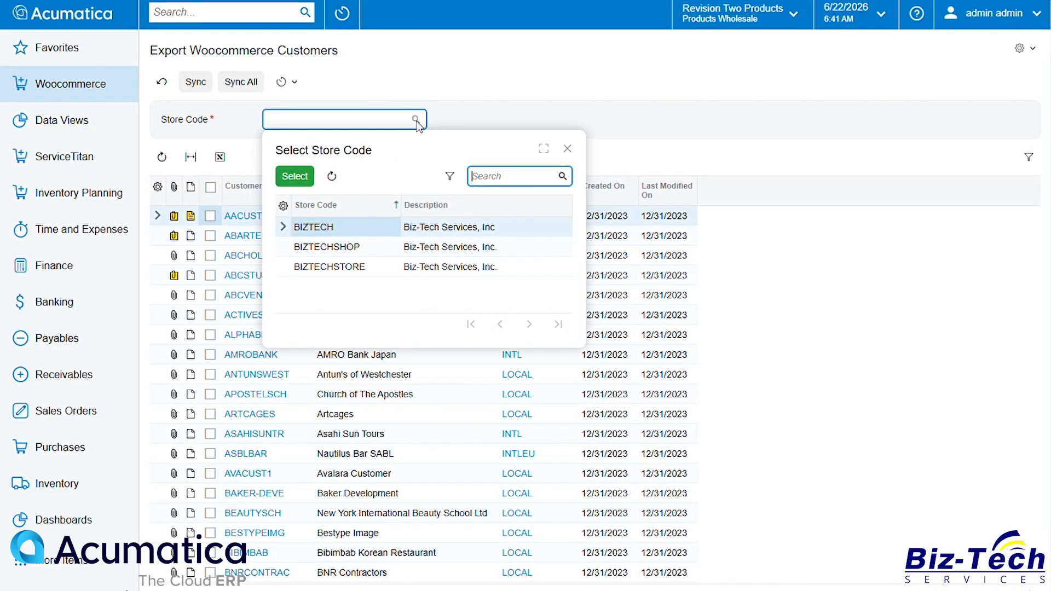
double_click(386, 248)
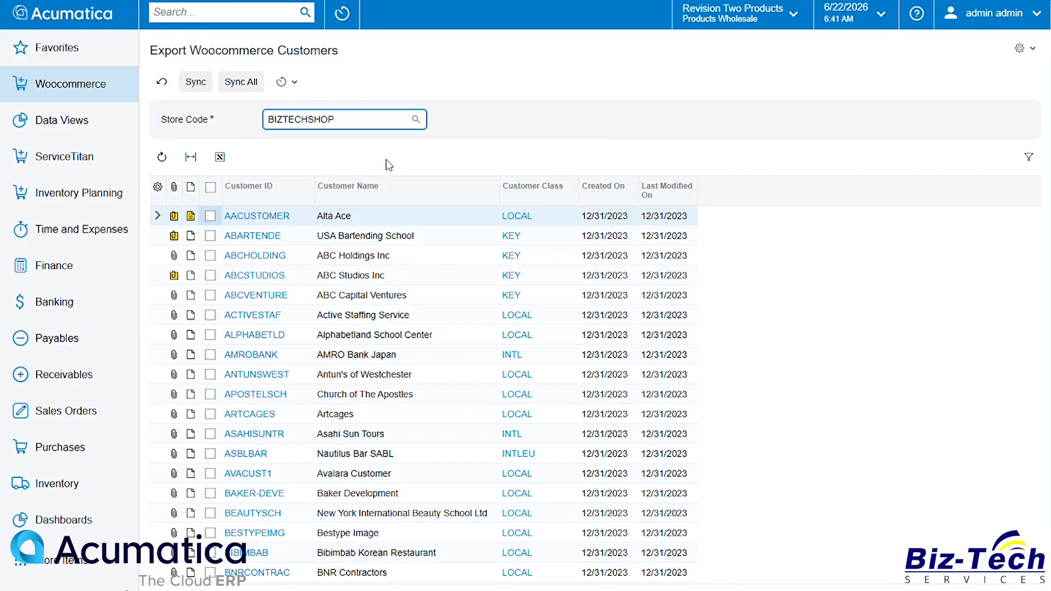
Step: Select customer AACUSTOMER and sync it to the WooCommerce store
left_click(211, 216)
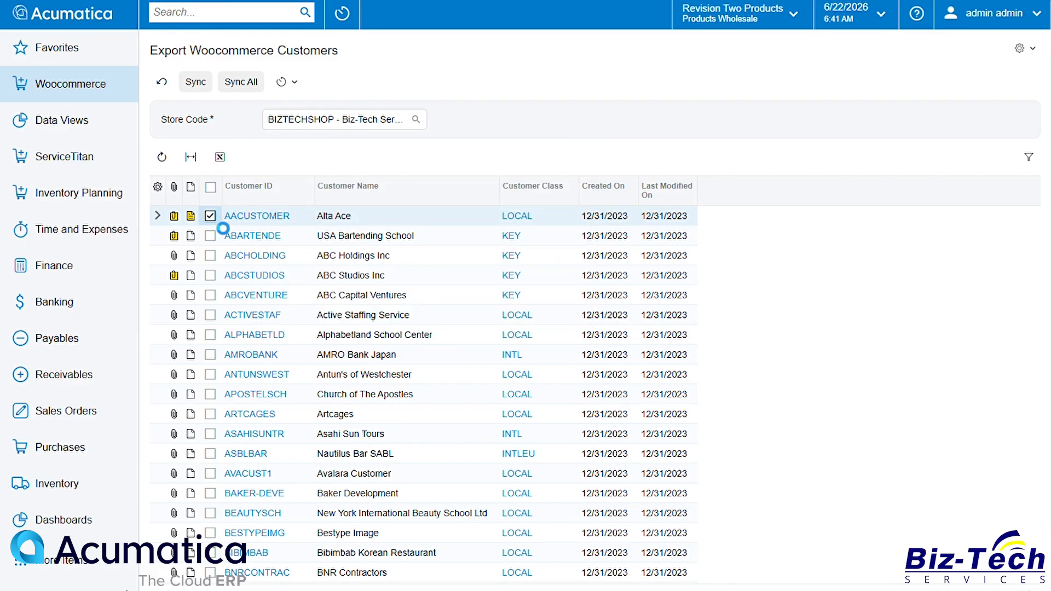
left_click(195, 82)
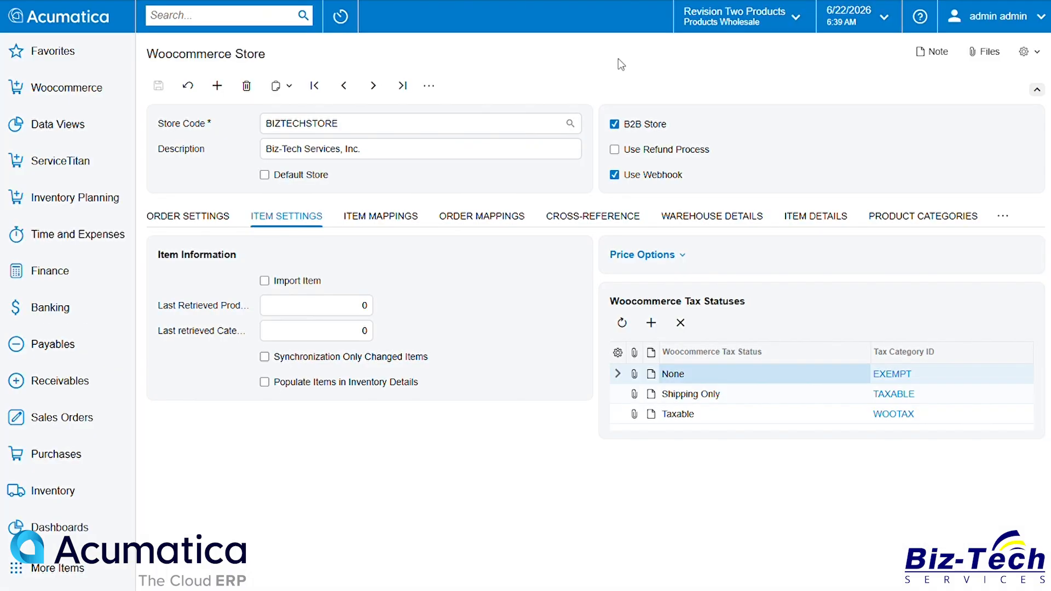
Step: Enable Import Item with imported item type Stock Item and item class ALLOTHER
left_click(295, 282)
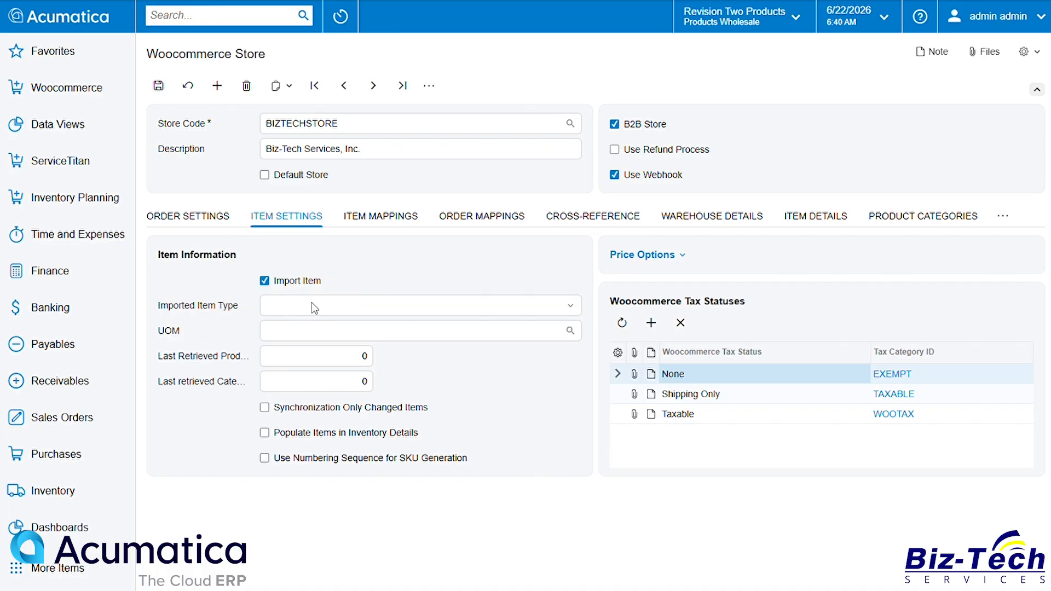
left_click(530, 305)
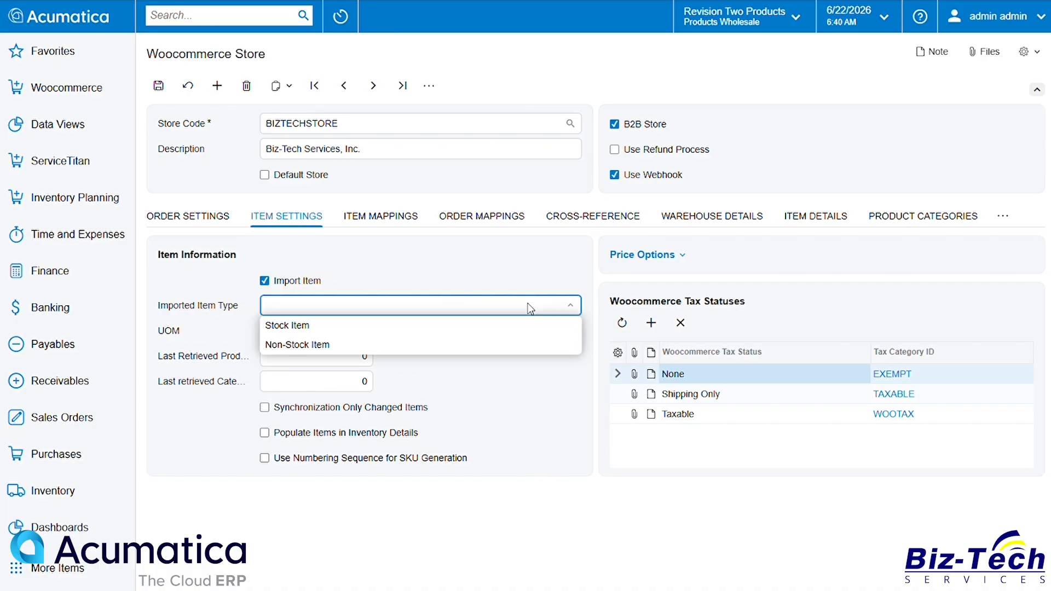
left_click(470, 324)
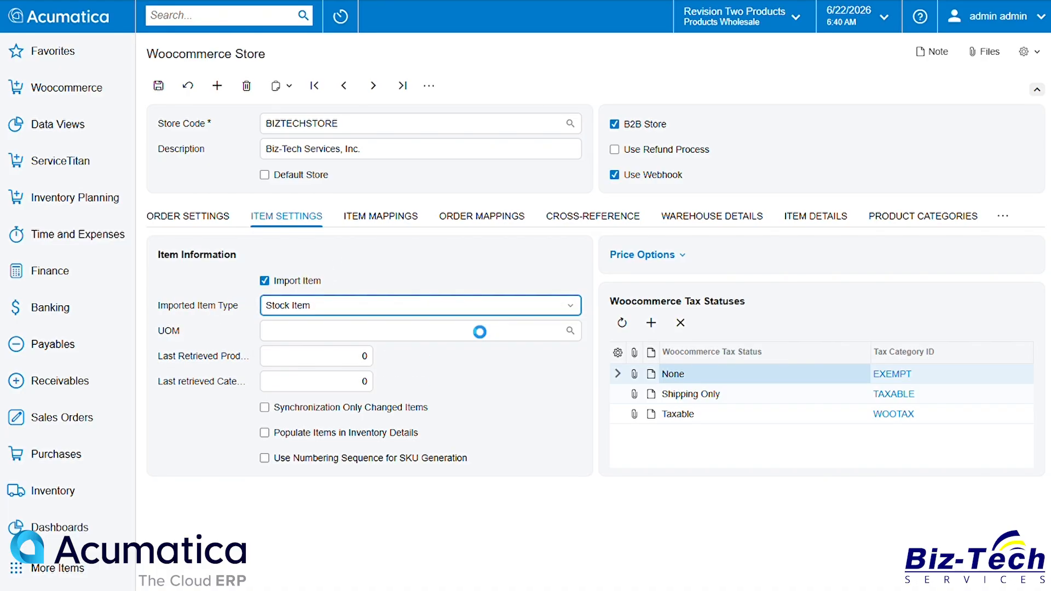
left_click(571, 331)
double_click(340, 134)
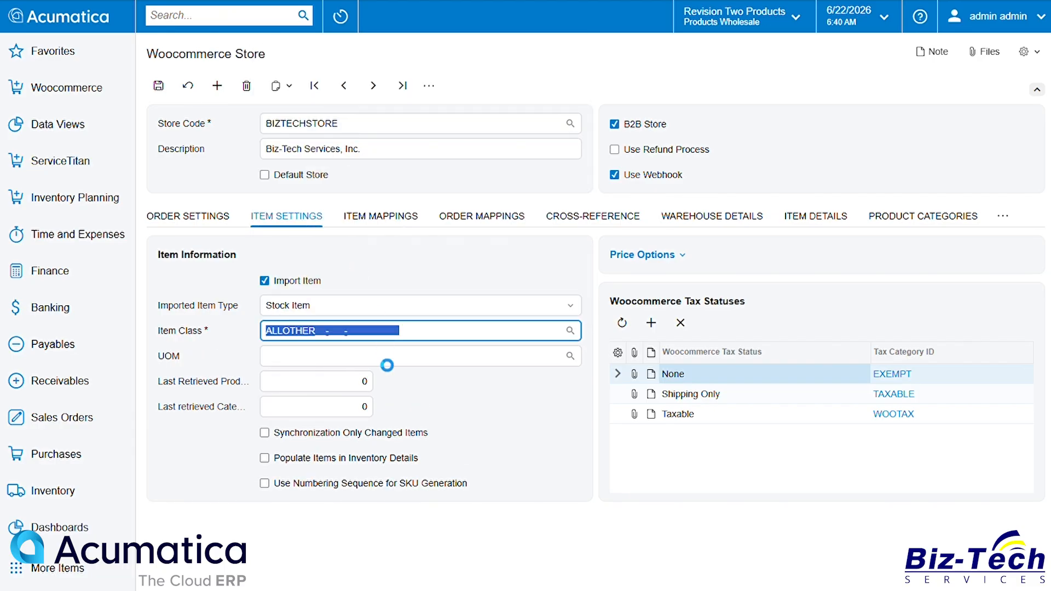
Step: Set the item unit of measure to EA
left_click(572, 356)
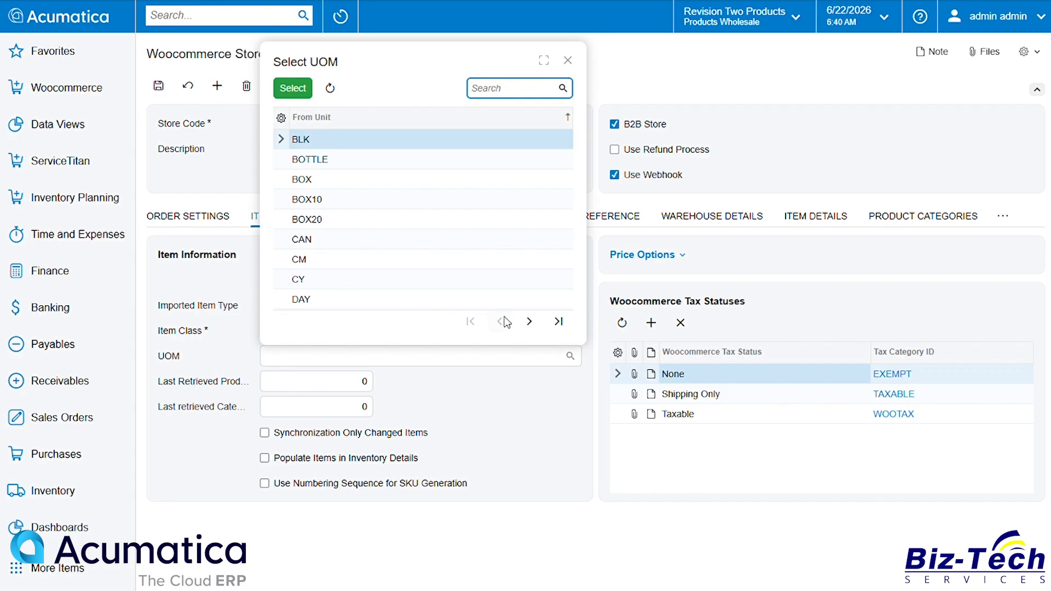
left_click(530, 322)
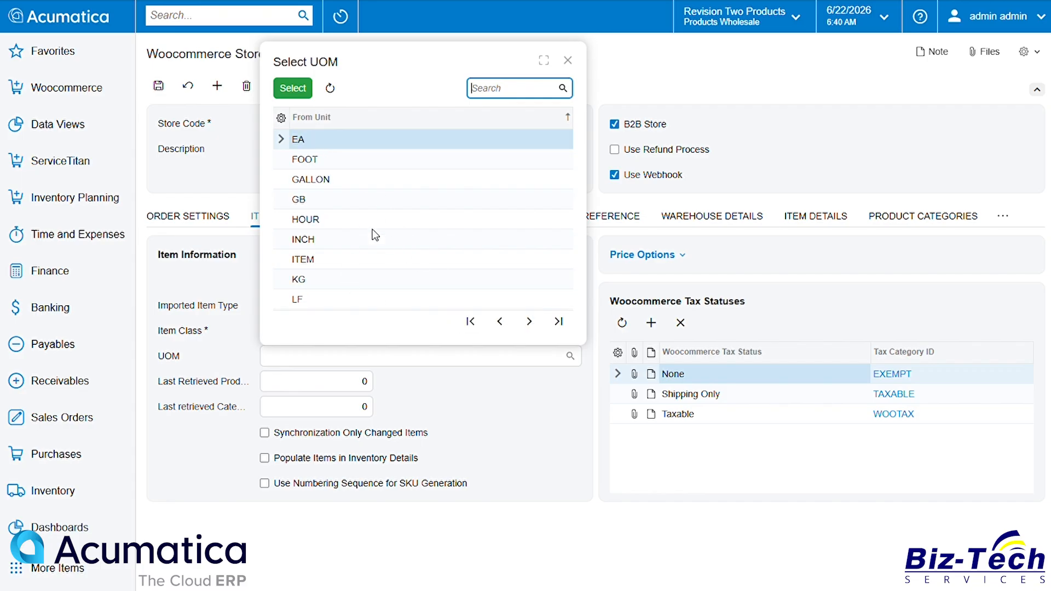
double_click(307, 140)
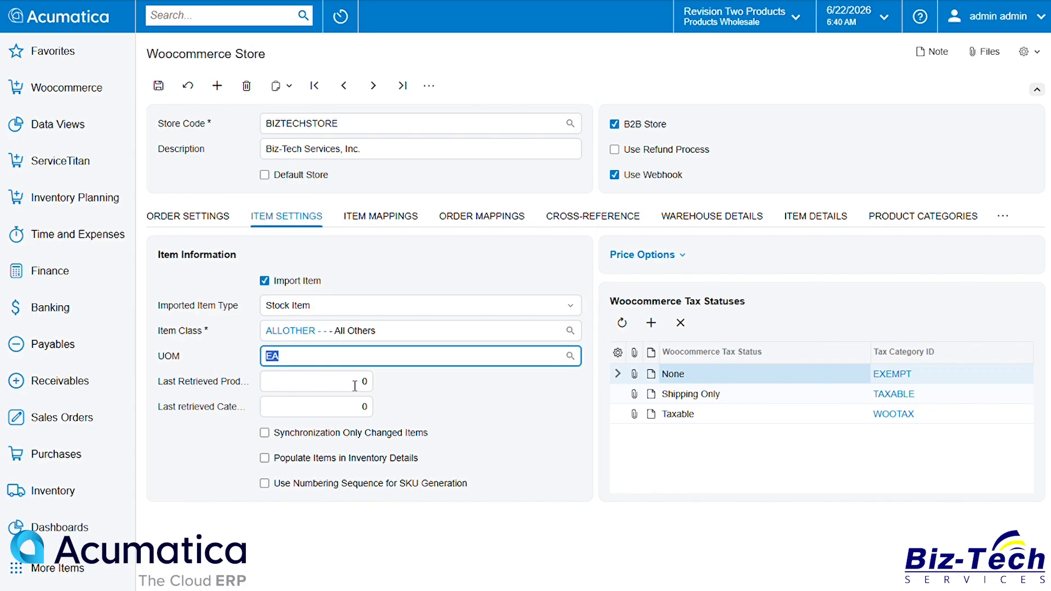
left_click(423, 417)
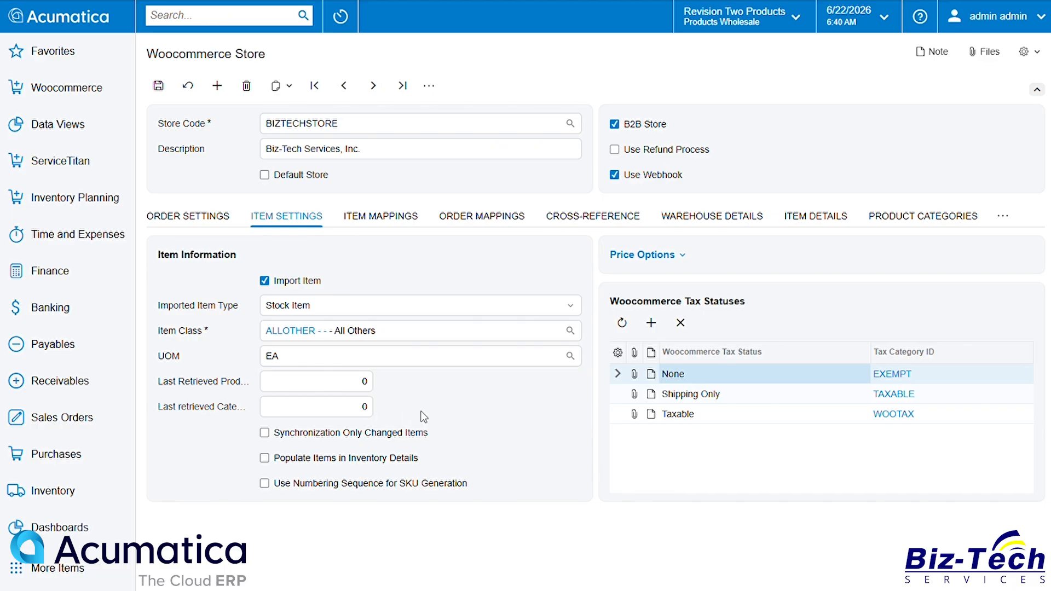
Step: Enable syncing only changed items, populating items in inventory details and SKU numbering sequence, then save the store
left_click(314, 464)
left_click(308, 435)
left_click(307, 484)
left_click(159, 86)
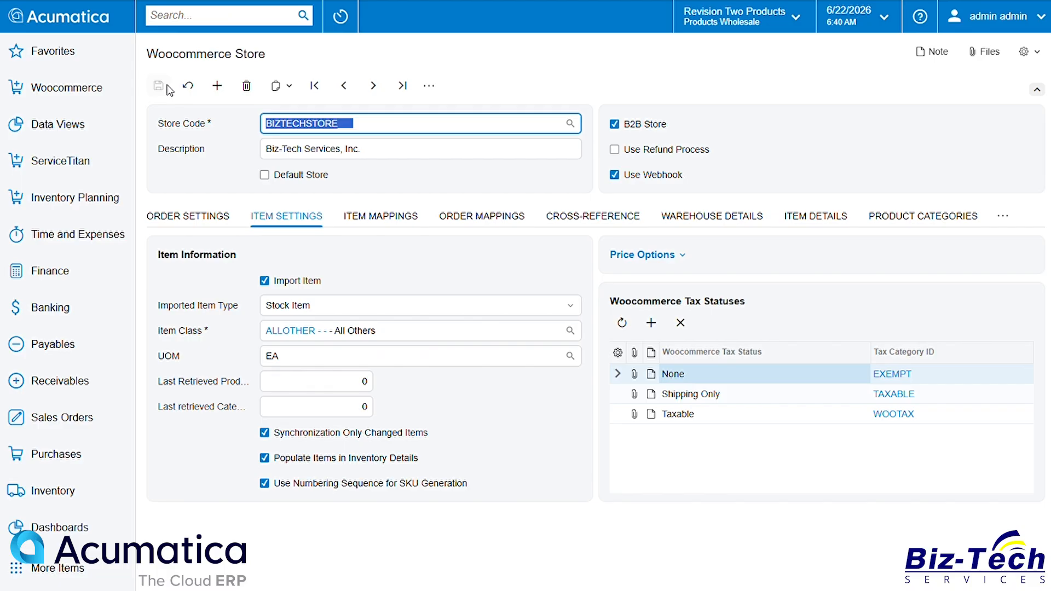
Step: Enable Create In Woo for every product mapping: name, weight, price, image, categories, tax status, height and the rest
left_click(227, 181)
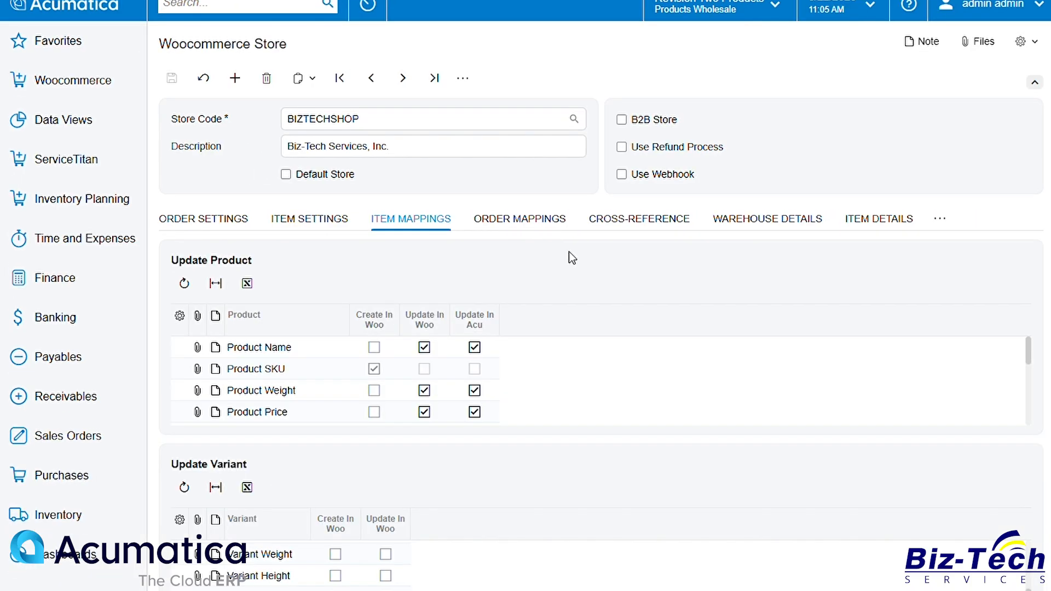
left_click(374, 348)
left_click(376, 390)
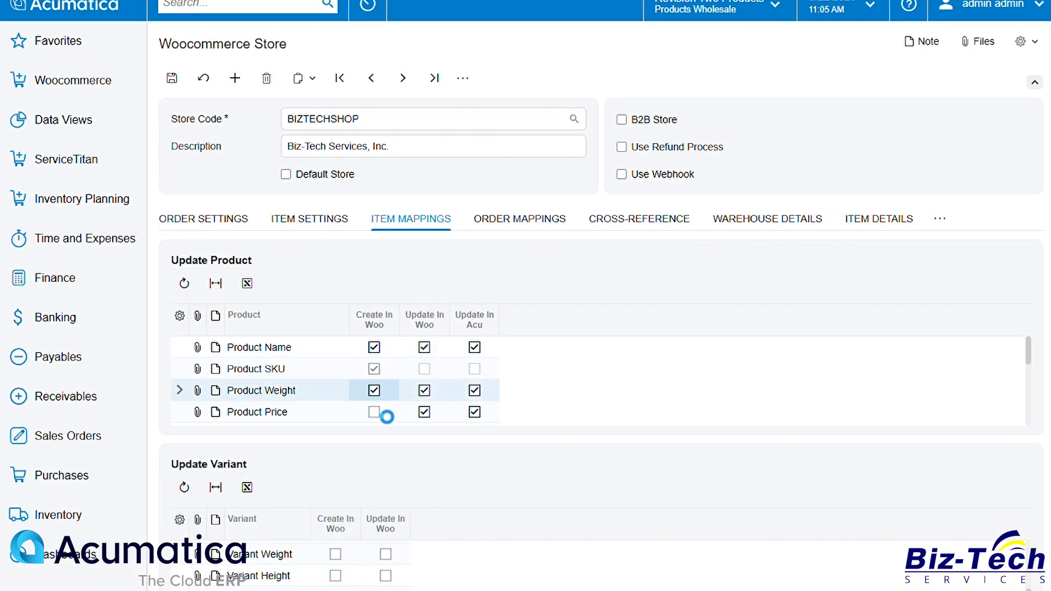
left_click(376, 412)
scroll(377, 386, "down", 2)
left_click(374, 361)
left_click(374, 383)
left_click(374, 405)
scroll(378, 414, "down", 2)
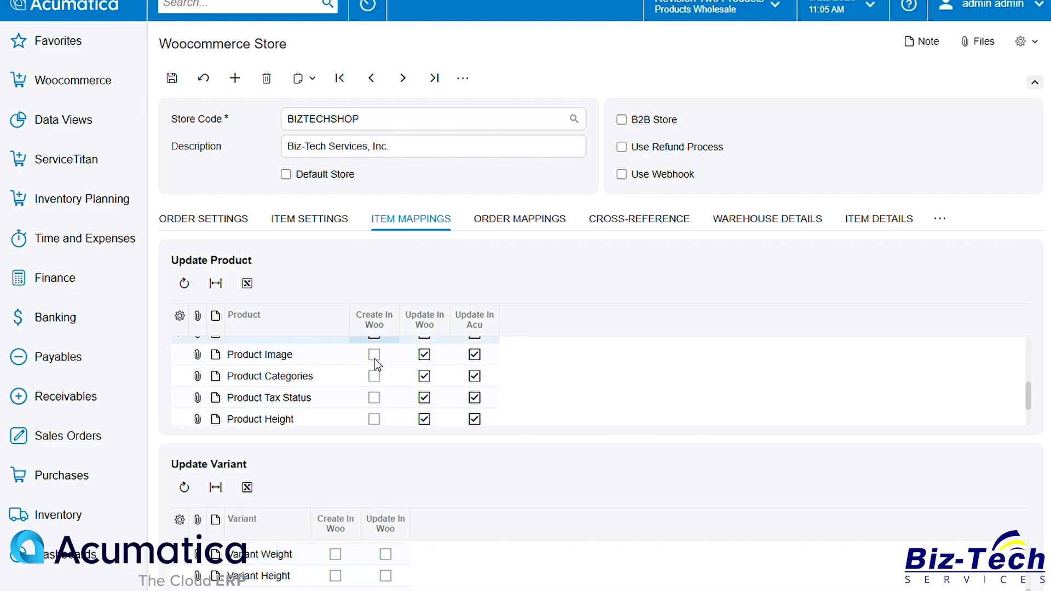
left_click(373, 355)
left_click(374, 376)
left_click(373, 397)
left_click(374, 419)
Step: Enable Create In Woo and Update In Woo for the Variant Weight, Variant Height and Variant Length mappings
left_click(336, 554)
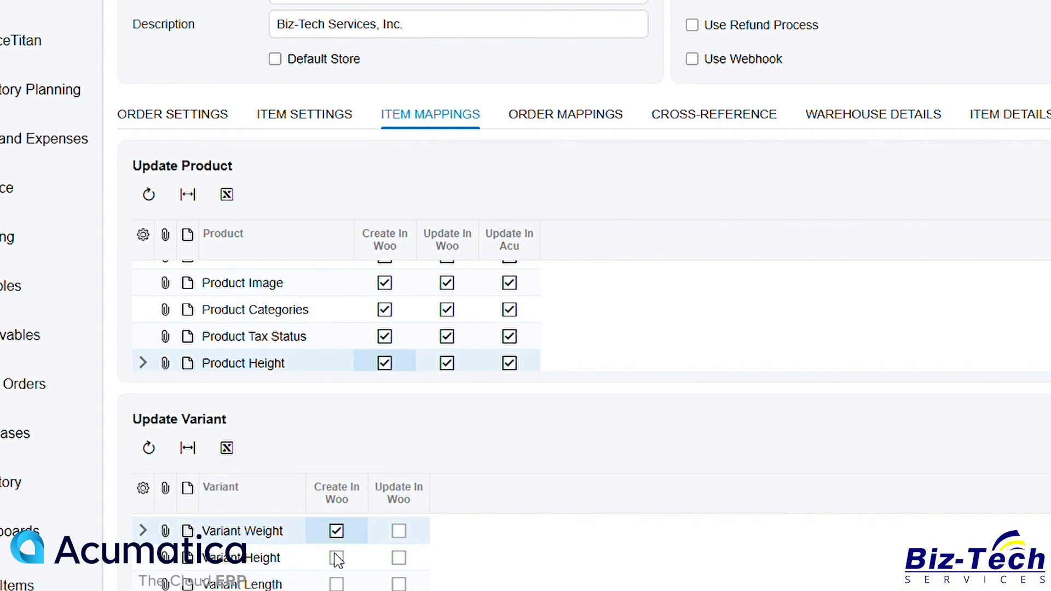
left_click(338, 558)
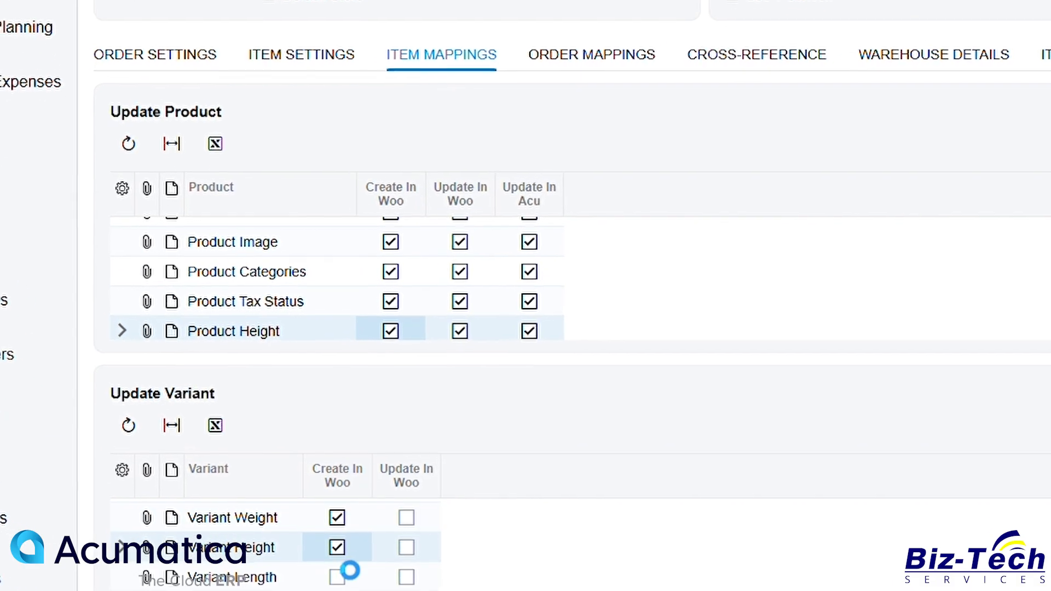
left_click(337, 584)
left_click(398, 584)
left_click(408, 544)
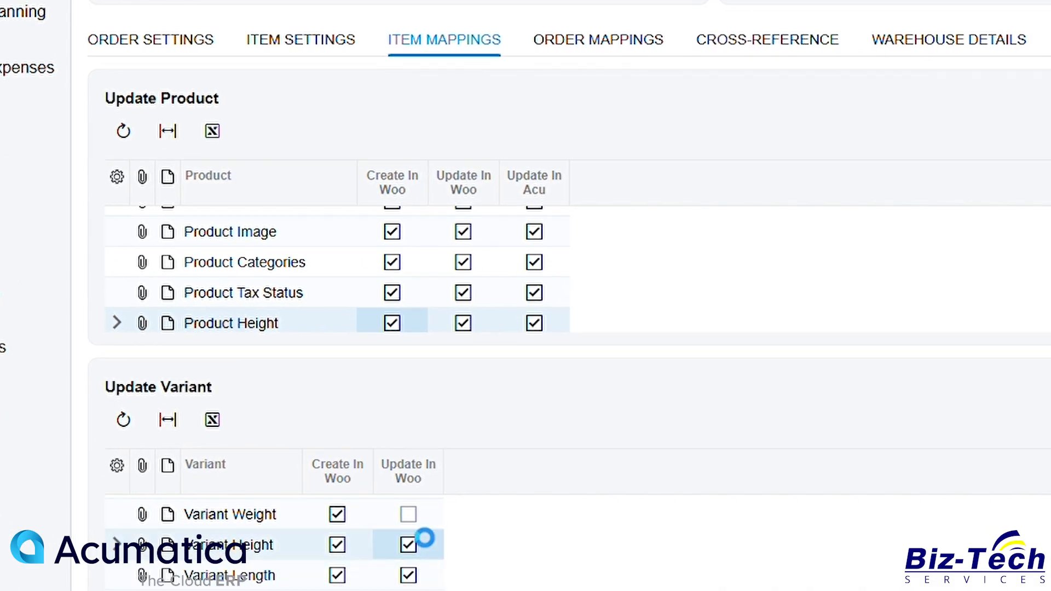
left_click(408, 514)
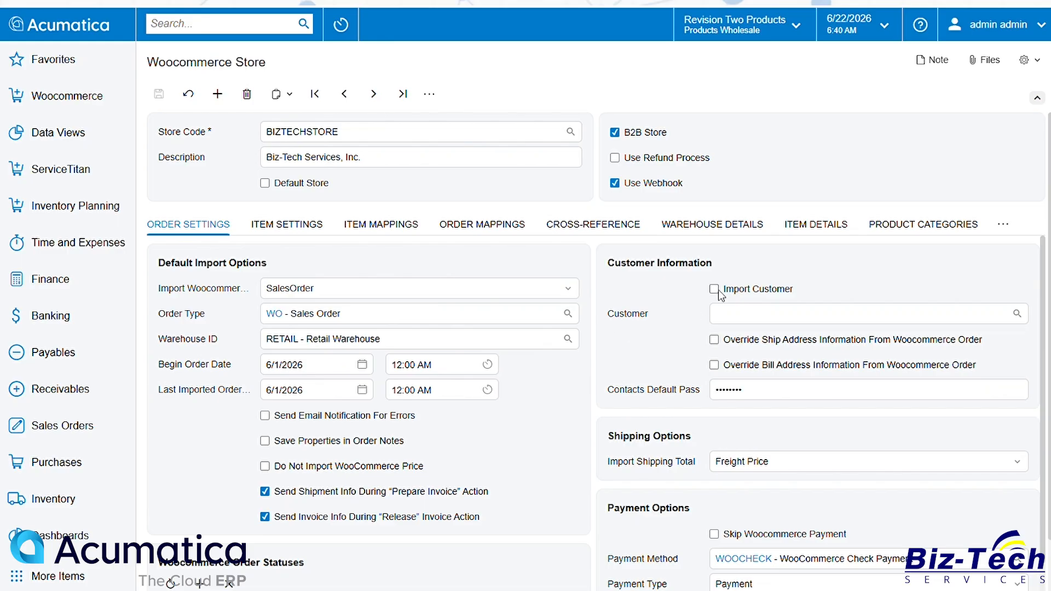
Step: Set the store's default customer to AACUSTOMER
left_click(736, 316)
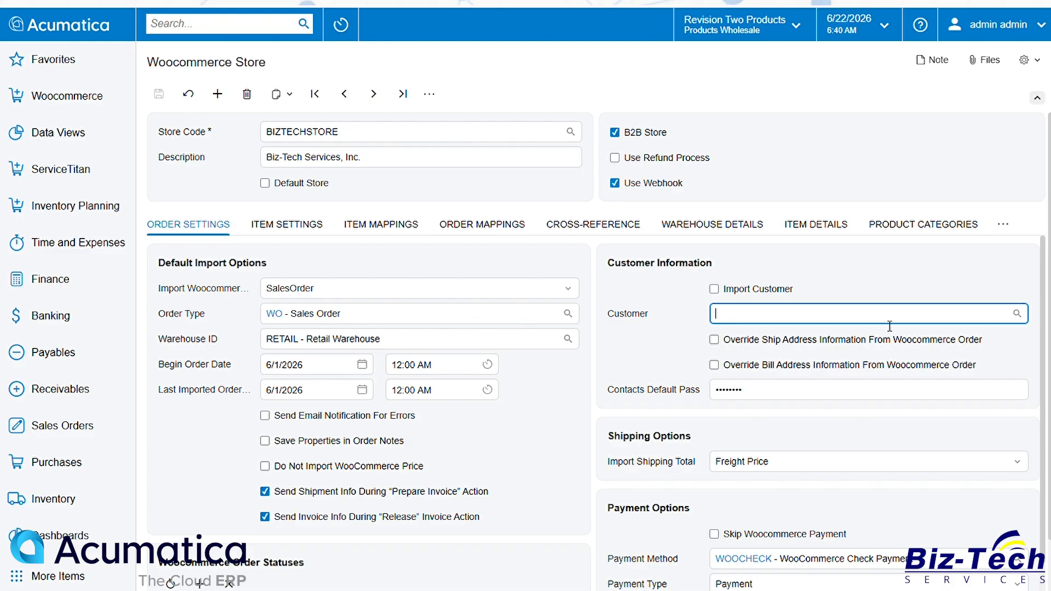
left_click(1017, 313)
double_click(619, 422)
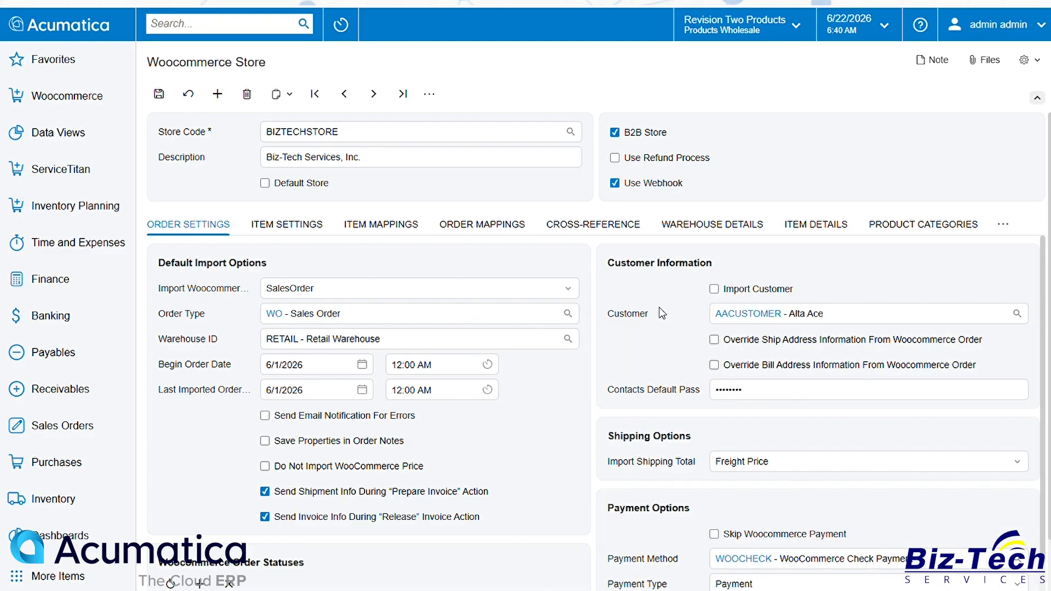
Step: Enable Import Customer with ship and bill address overrides, and set the customer class to INTERCO
left_click(714, 290)
left_click(727, 344)
left_click(714, 366)
left_click(1016, 390)
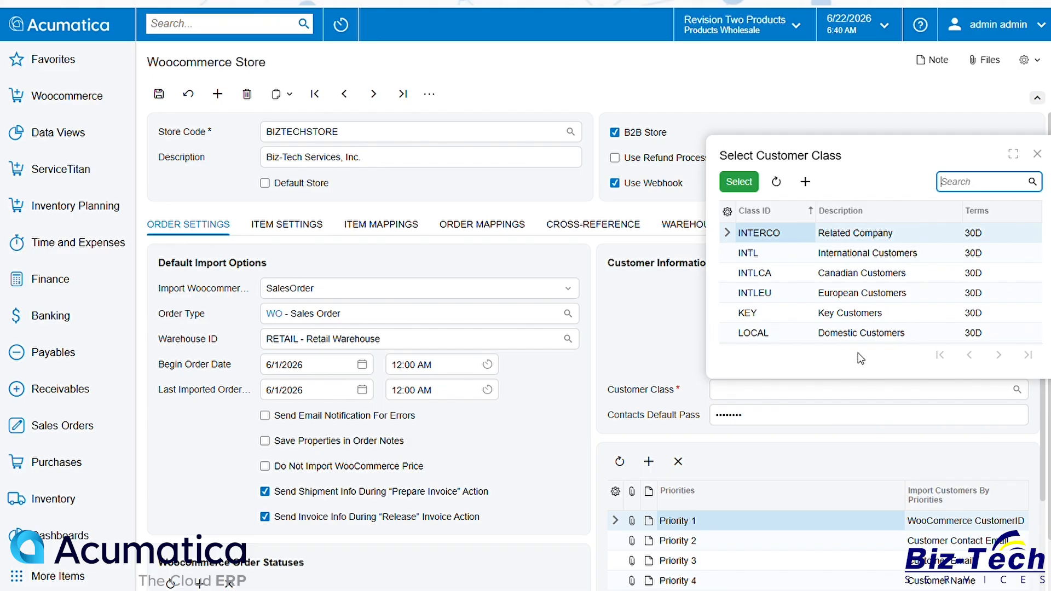
double_click(782, 234)
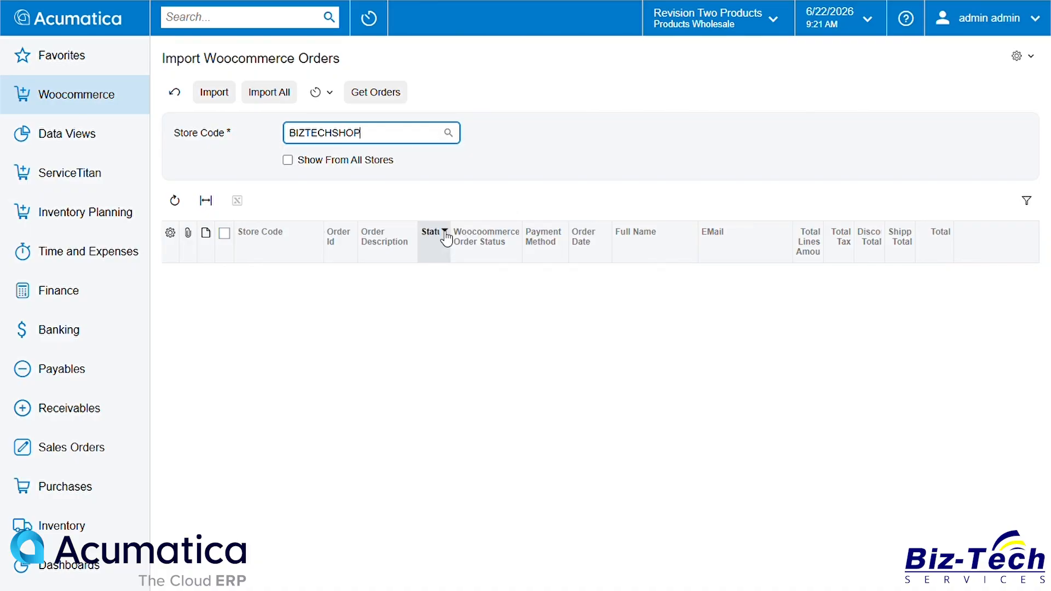
Step: Retrieve the WooCommerce orders for store BIZTECHSHOP
left_click(505, 178)
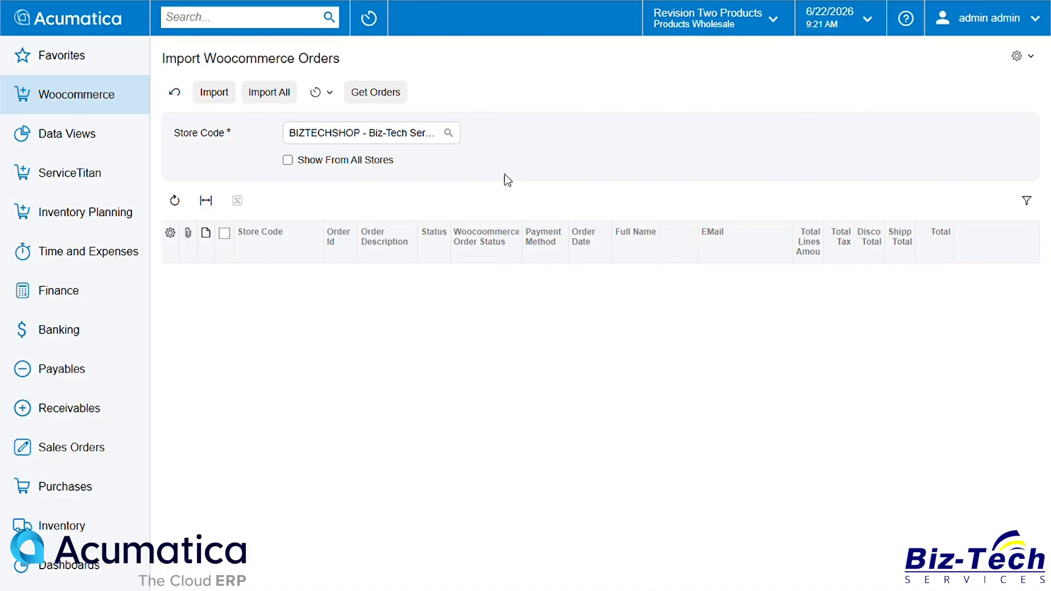
left_click(392, 96)
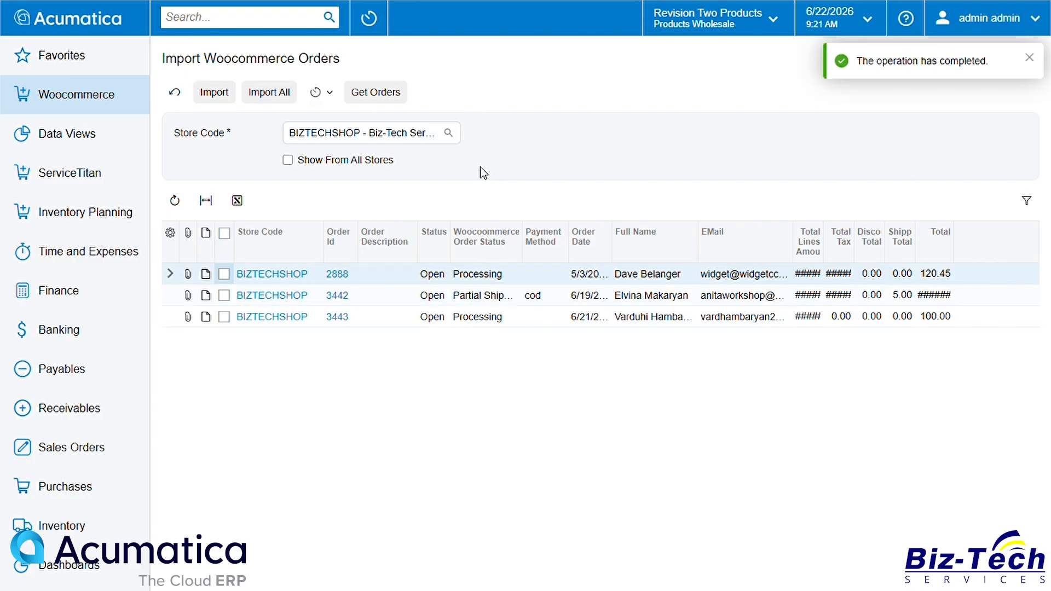
Step: Import WooCommerce order 3442 and review the processed result
left_click(226, 299)
left_click(221, 97)
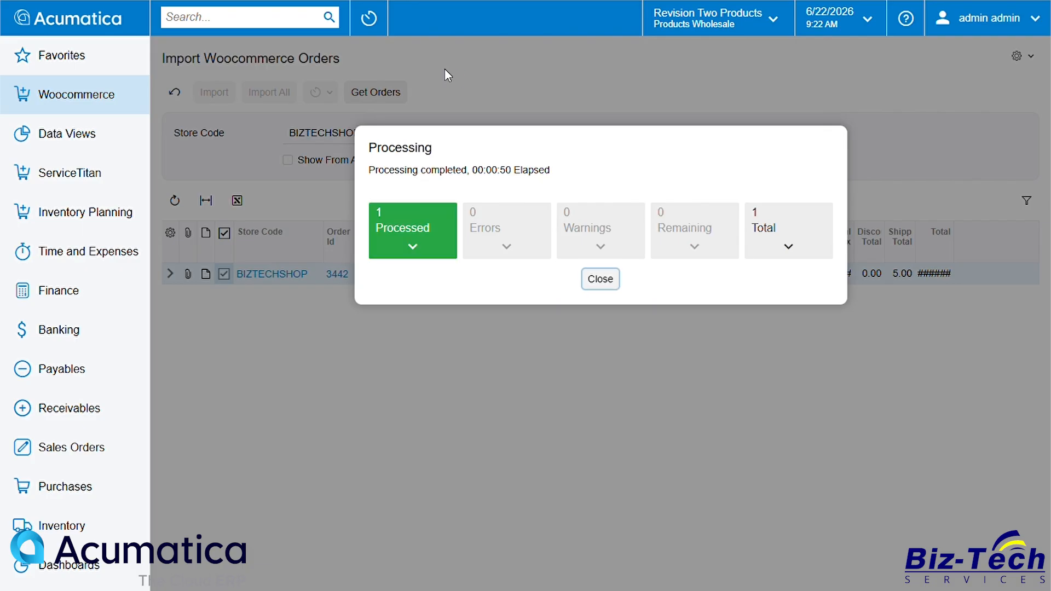
left_click(425, 248)
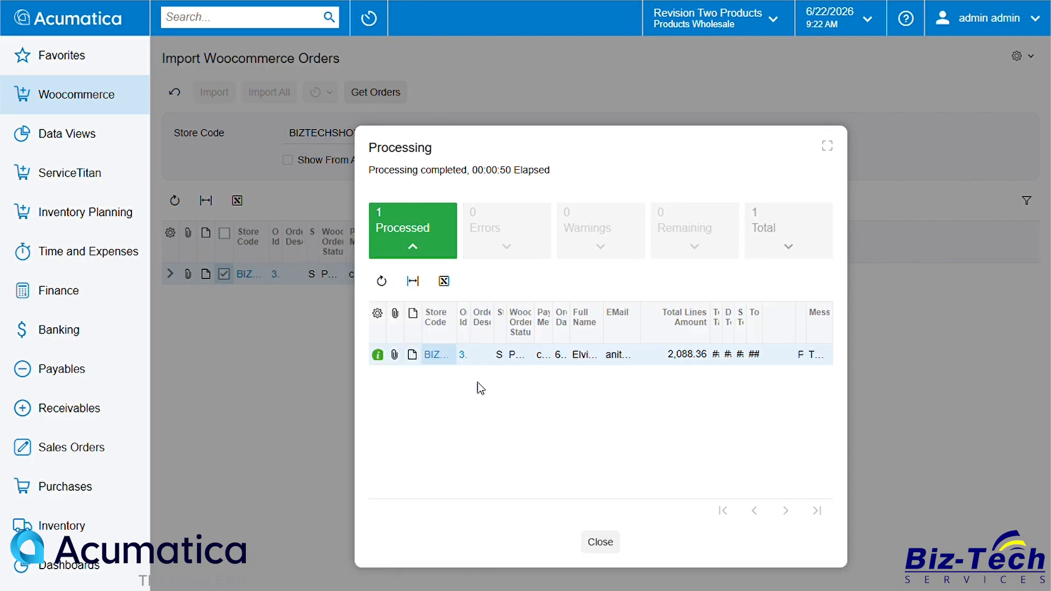
left_click(605, 542)
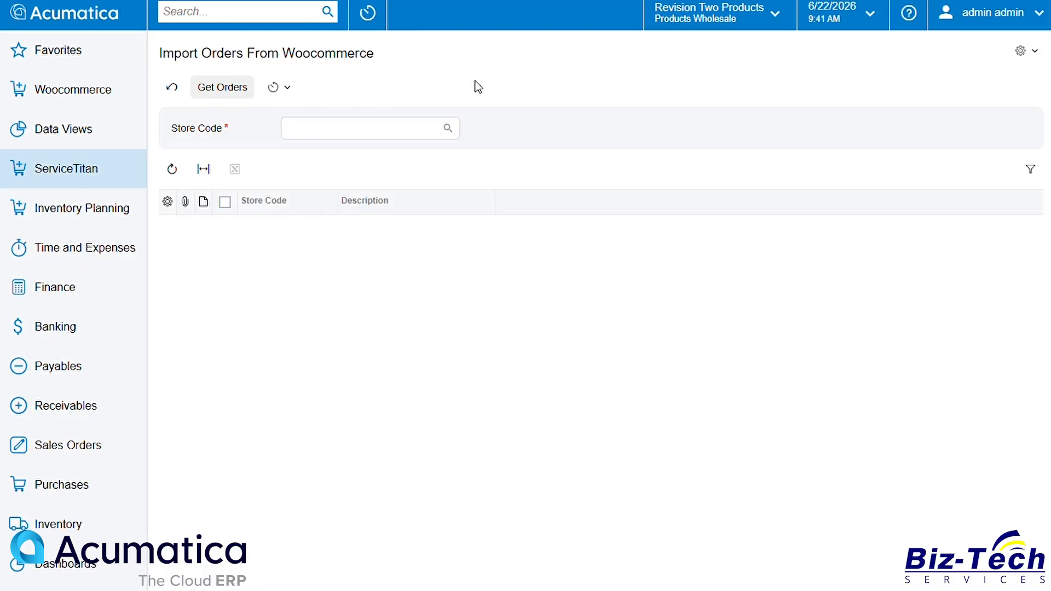
Step: Create a Get Orders automation schedule for retrieving orders, running daily from 2:00 AM
left_click(287, 88)
left_click(307, 117)
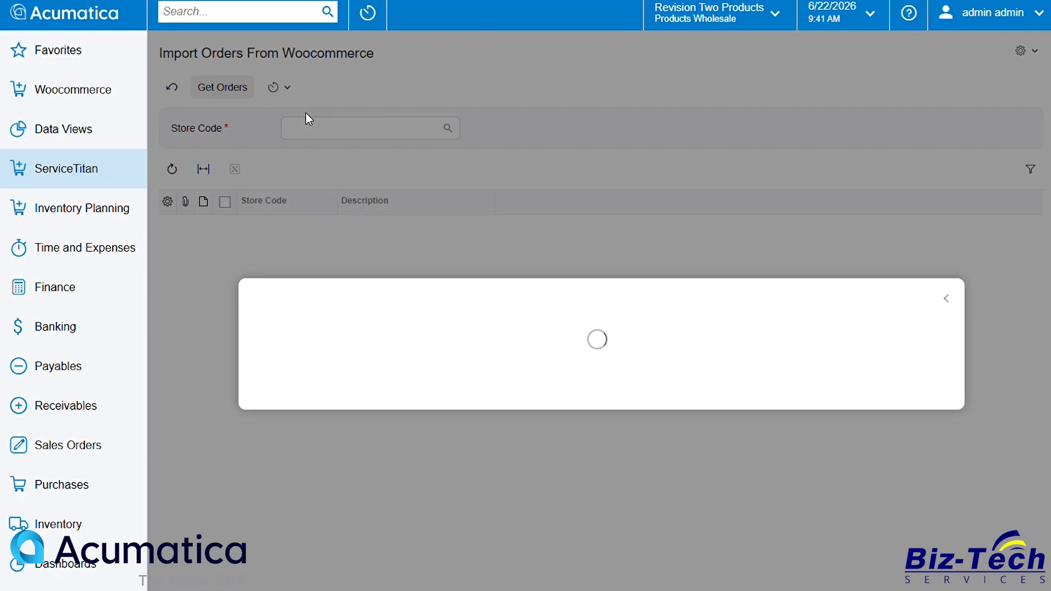
left_click(471, 291)
type("Get Orders")
left_click(344, 333)
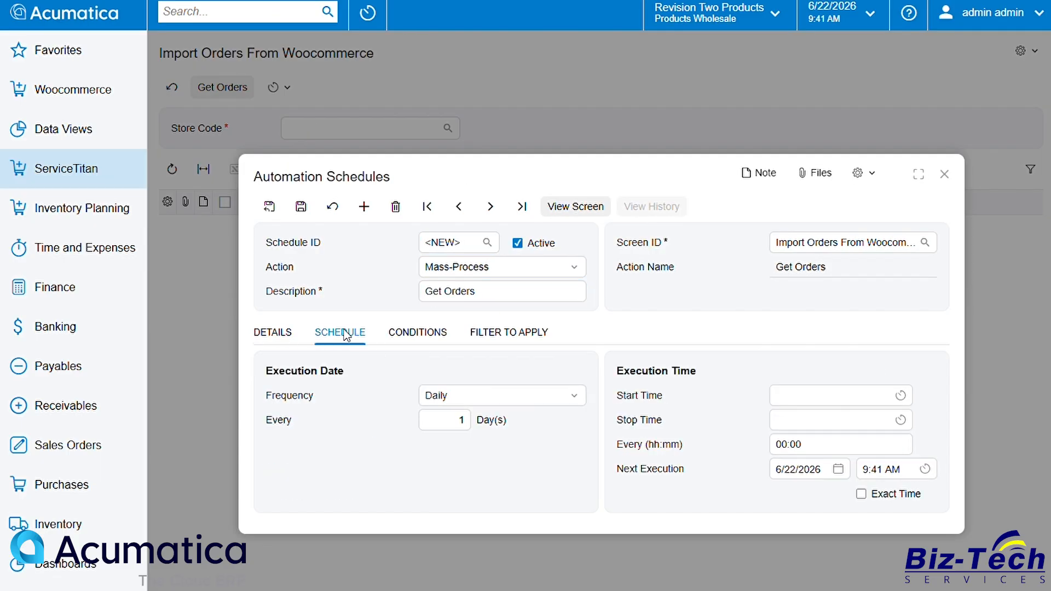
left_click(900, 395)
left_click(793, 474)
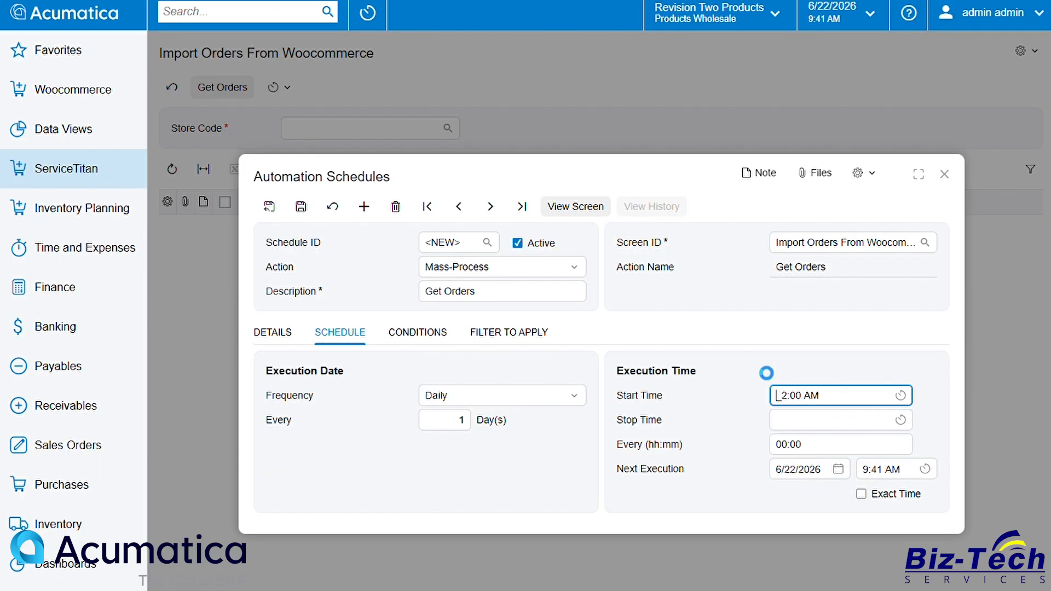
Step: Add a condition to the Get Orders schedule where Store Code equals BIZTECHSHOP
left_click(419, 332)
left_click(406, 410)
left_click(394, 333)
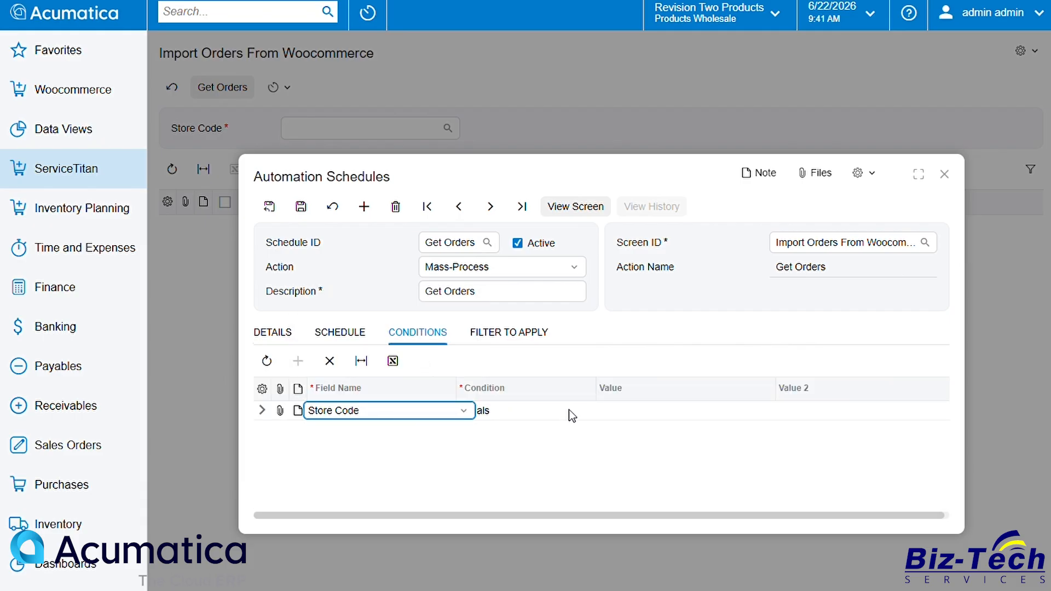
left_click(713, 416)
left_click(788, 412)
double_click(717, 285)
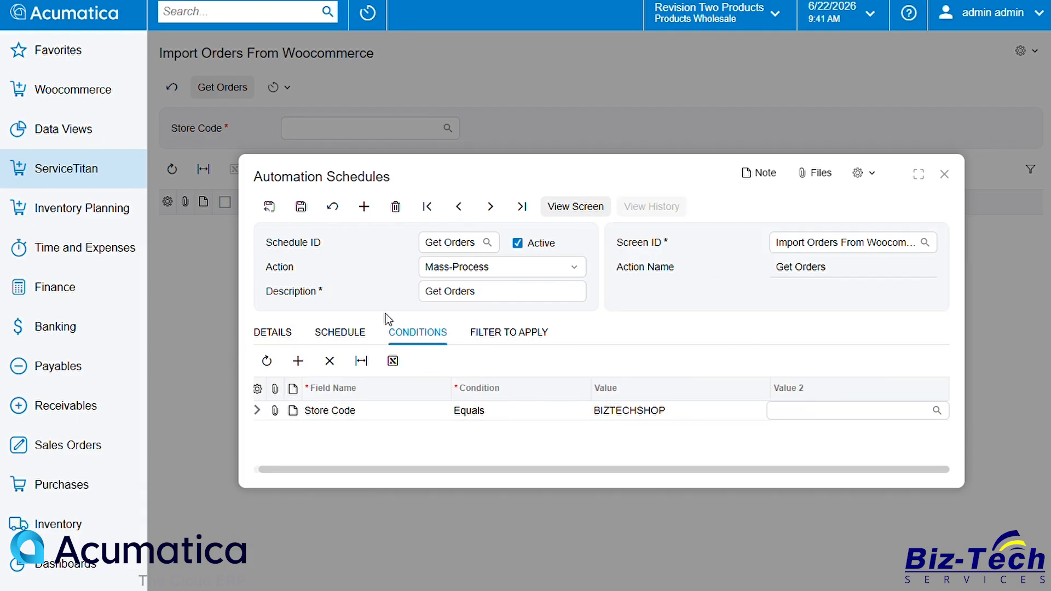
Step: Add a Store Code filter of BIZTECHSHOP to apply to the Get Orders schedule
left_click(509, 334)
left_click(438, 413)
left_click(538, 421)
left_click(649, 417)
double_click(605, 284)
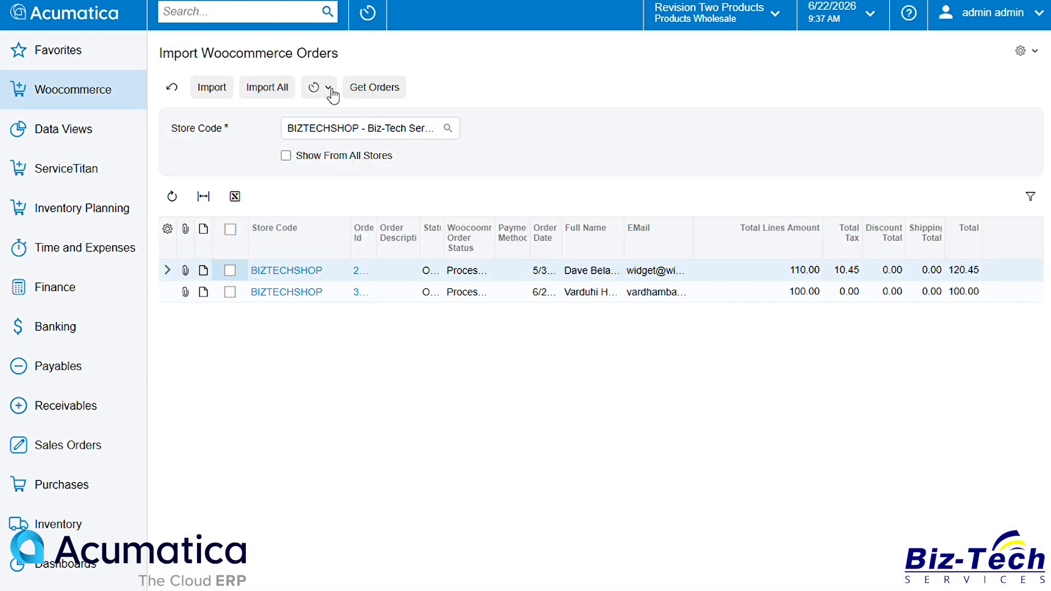
Step: Create an Import Orders automation schedule for the Import All action and set its daily start time
left_click(328, 89)
left_click(332, 109)
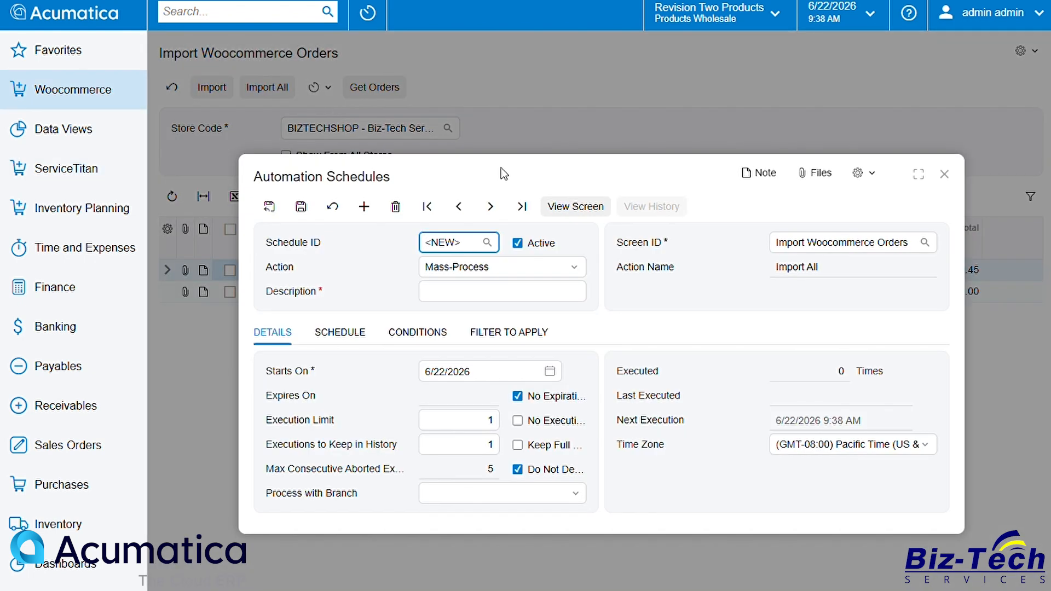
left_click(481, 296)
type("Import Orders")
left_click(356, 334)
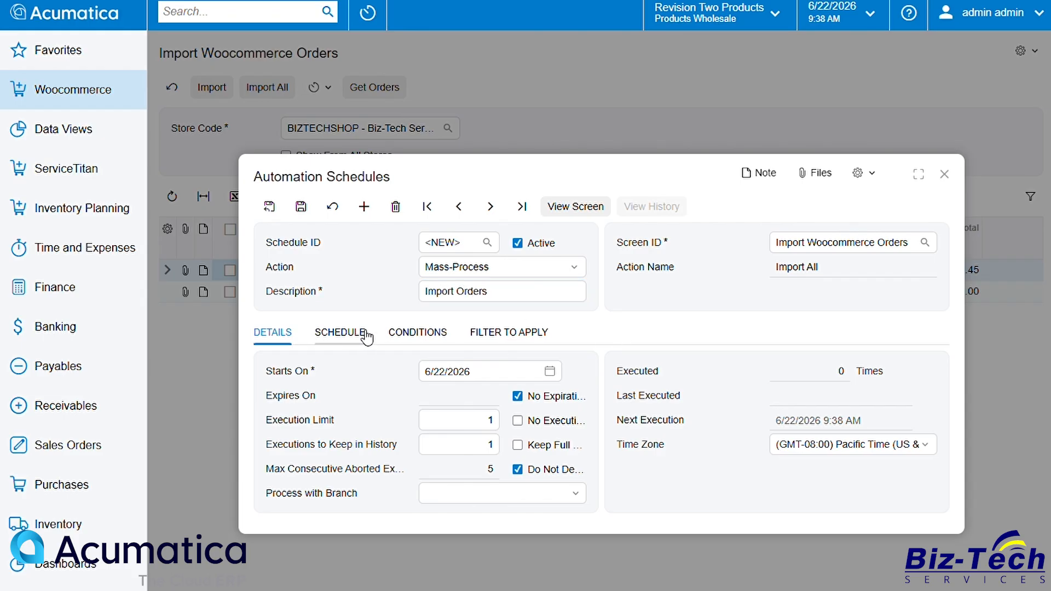
left_click(900, 400)
left_click(783, 418)
Step: Add a Store Code equals BIZTECHSHOP condition to the Import Orders schedule
left_click(418, 333)
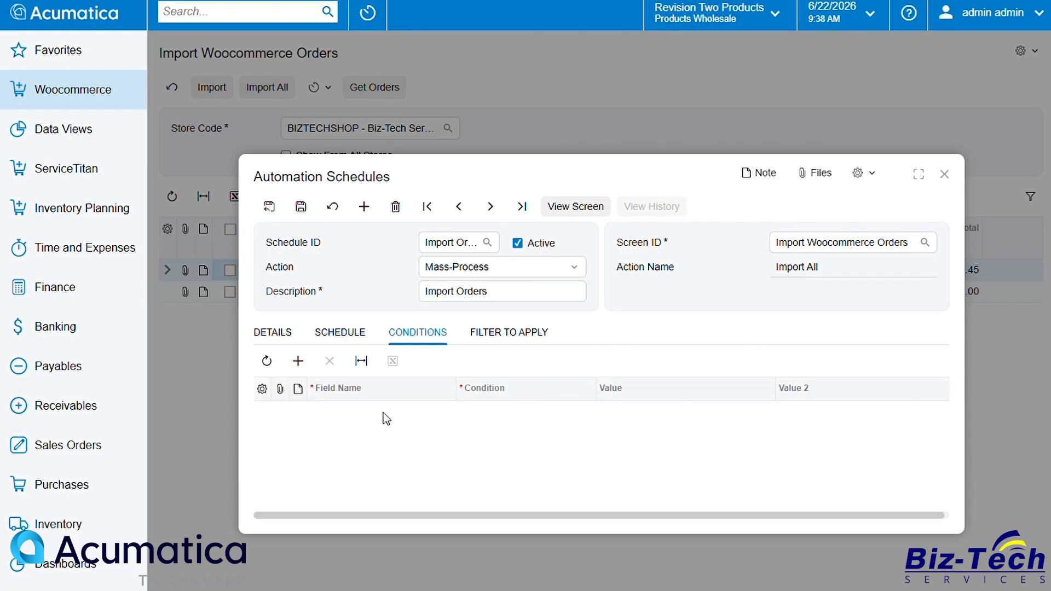
left_click(383, 410)
left_click(386, 217)
left_click(667, 415)
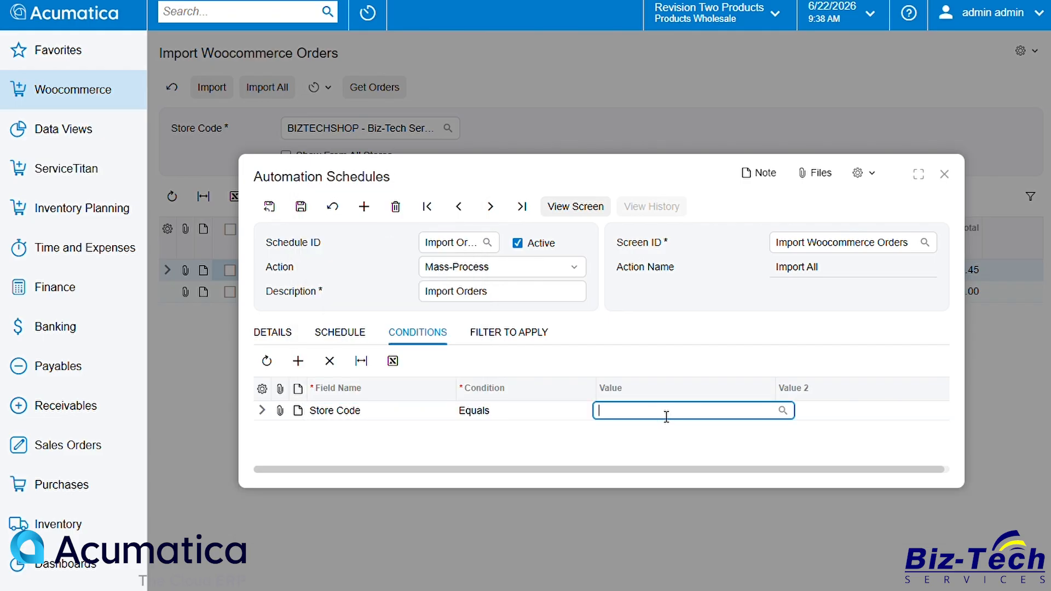
double_click(663, 283)
Step: Save the Import Orders schedule with its BIZTECHSHOP store code filter
left_click(535, 335)
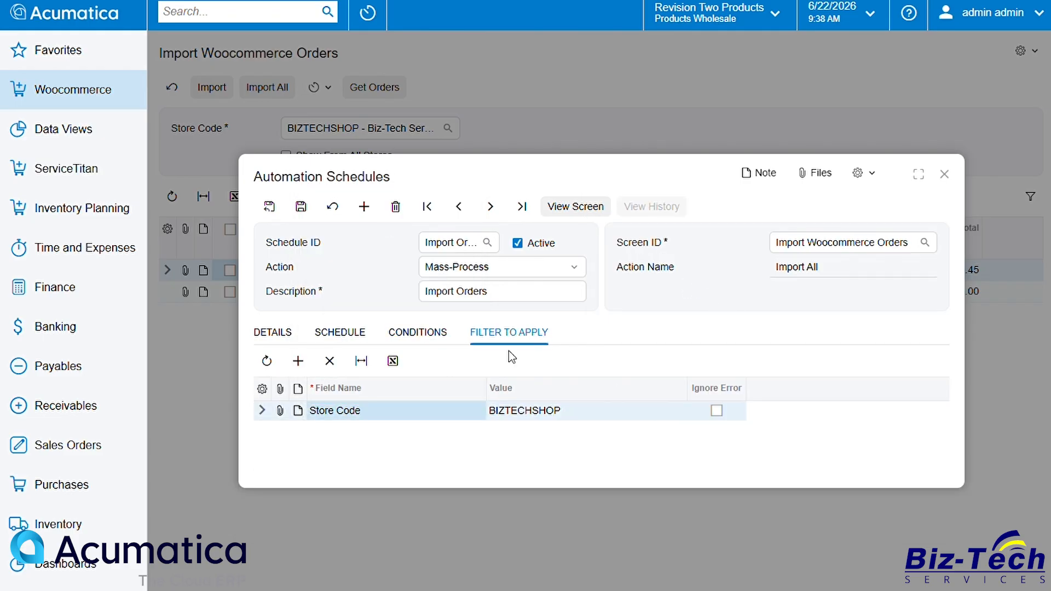
left_click(301, 207)
left_click(790, 268)
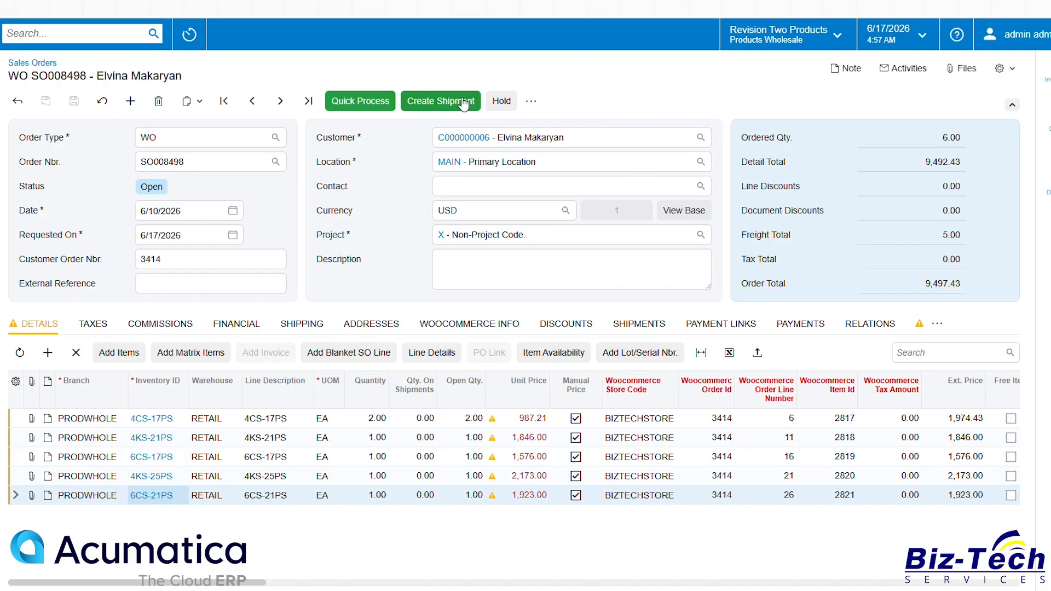
Step: Create a shipment for sales order SO008498
left_click(462, 106)
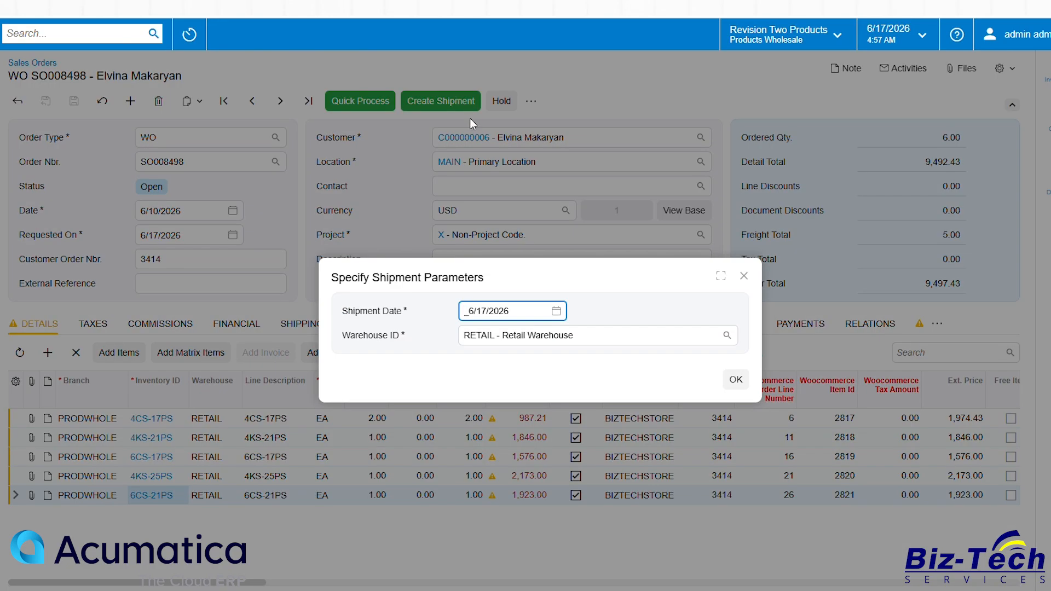
left_click(737, 380)
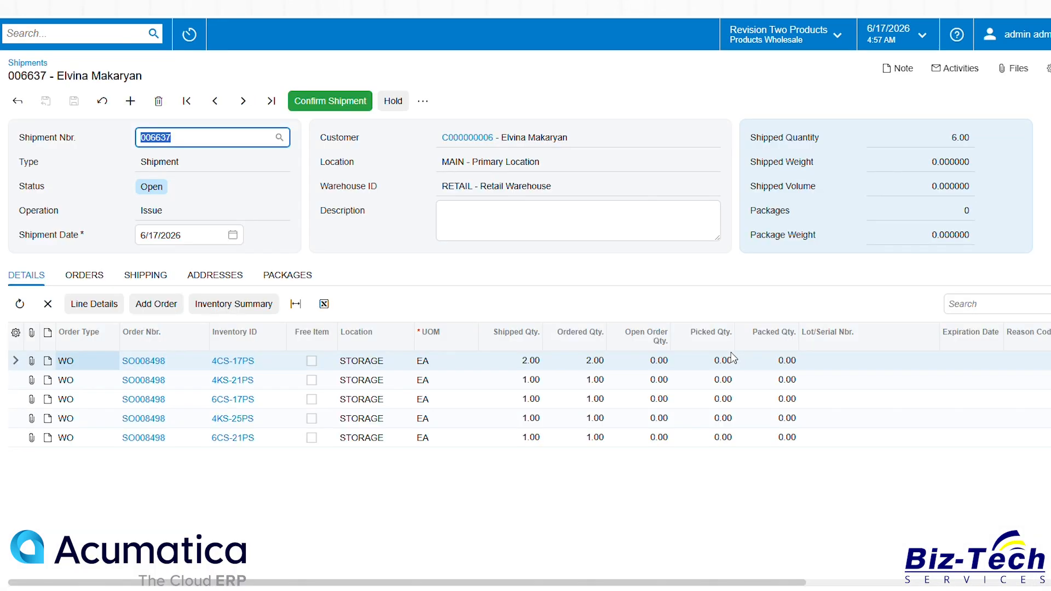
Step: Add a confirmed package with box ID LARGE to the shipment
left_click(309, 278)
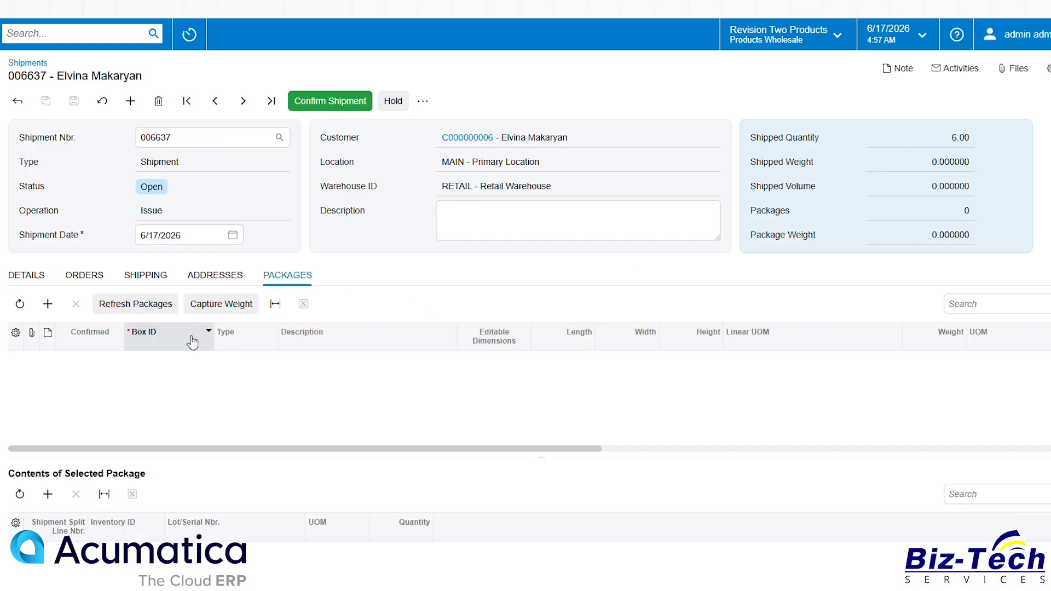
left_click(124, 368)
left_click(90, 360)
left_click(197, 361)
left_click(221, 360)
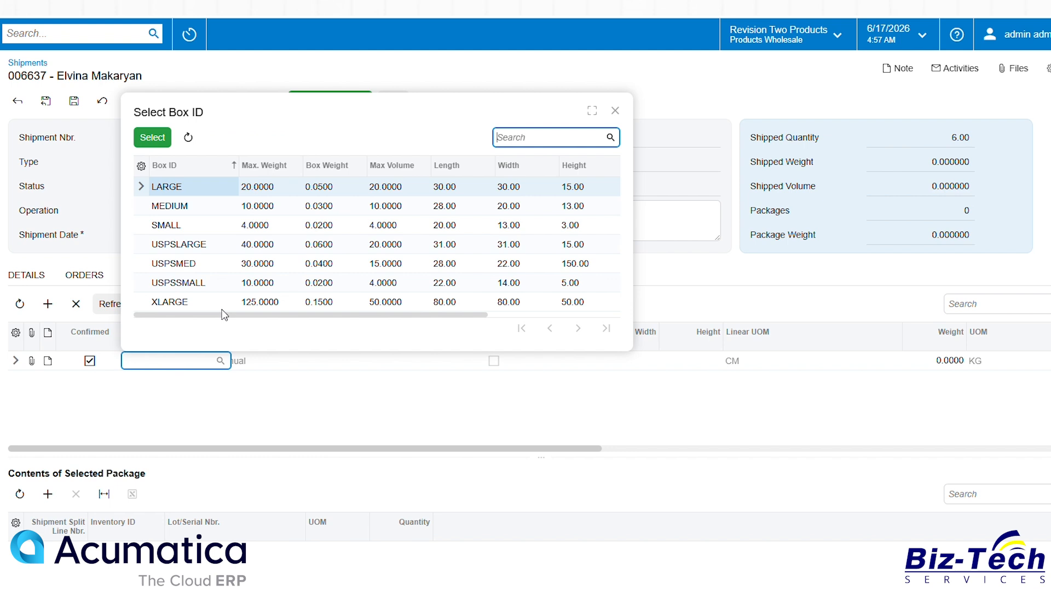
double_click(205, 190)
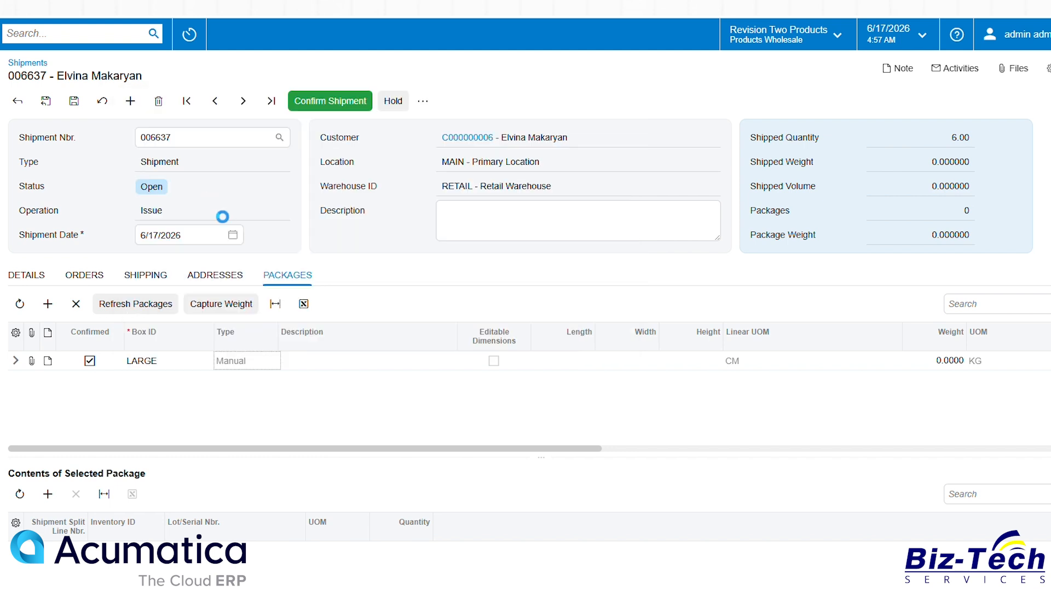
Step: Enter the package description Desc and tracking number TN1Z123456, then save the shipment
left_click(379, 362)
type("Desc")
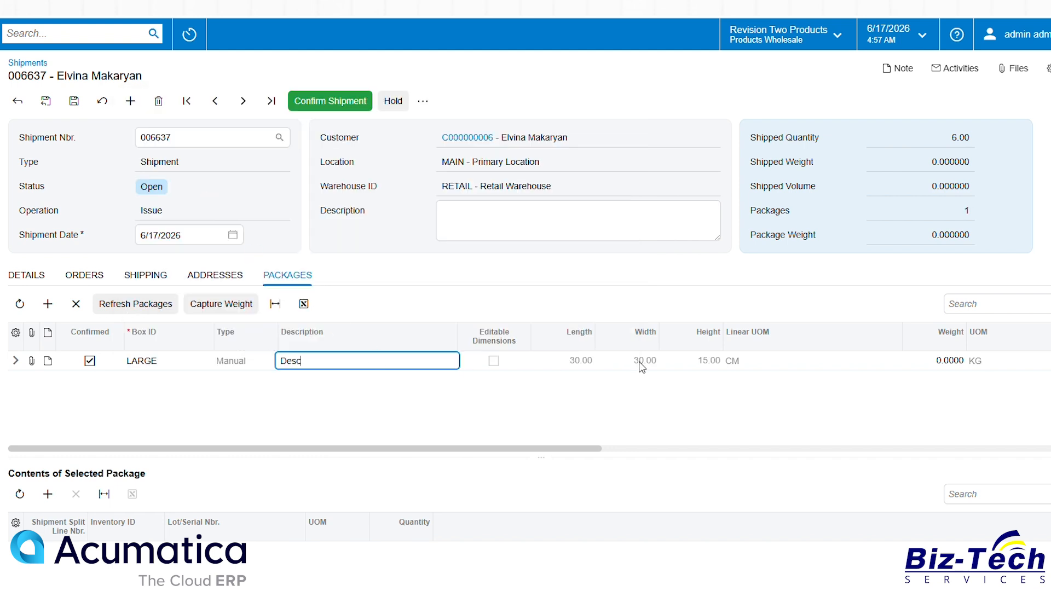
left_click(813, 365)
left_click_drag(592, 448, 884, 447)
left_click(826, 361)
type("TN")
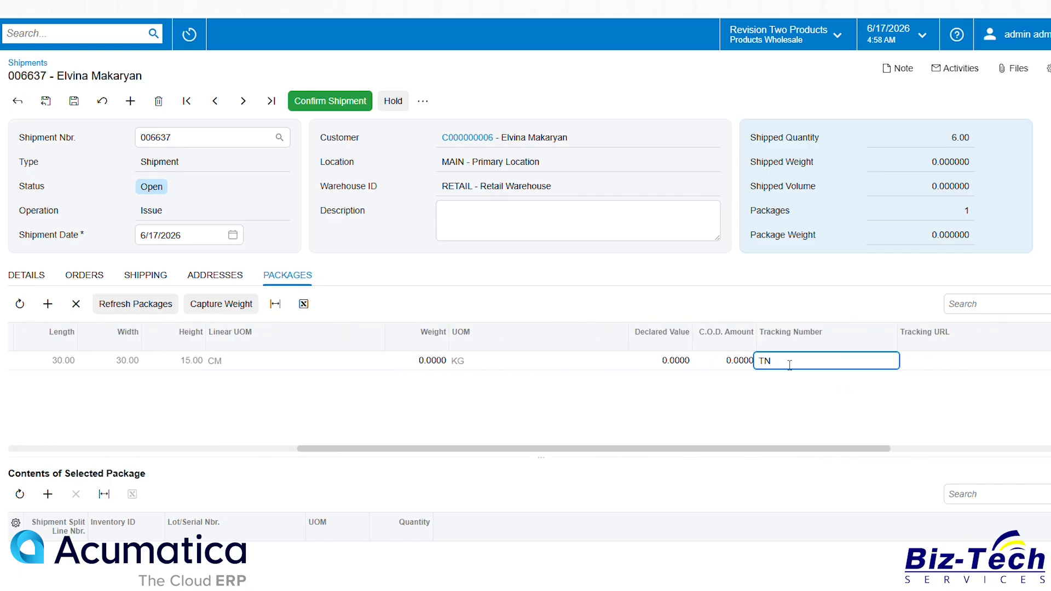
type("1Z123456")
key("ctrl+s")
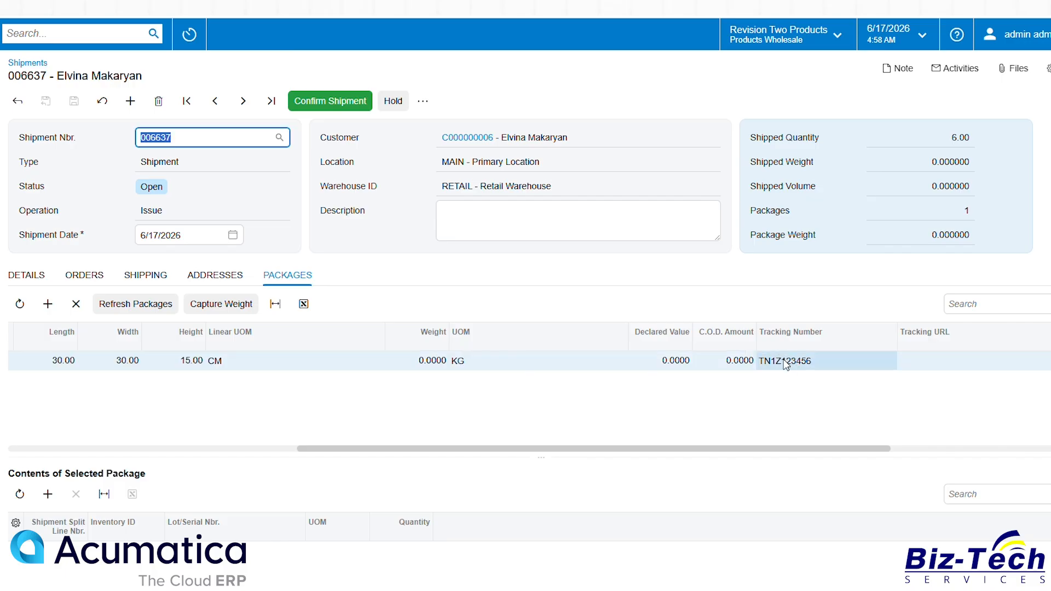
Step: Confirm the shipment
left_click(327, 107)
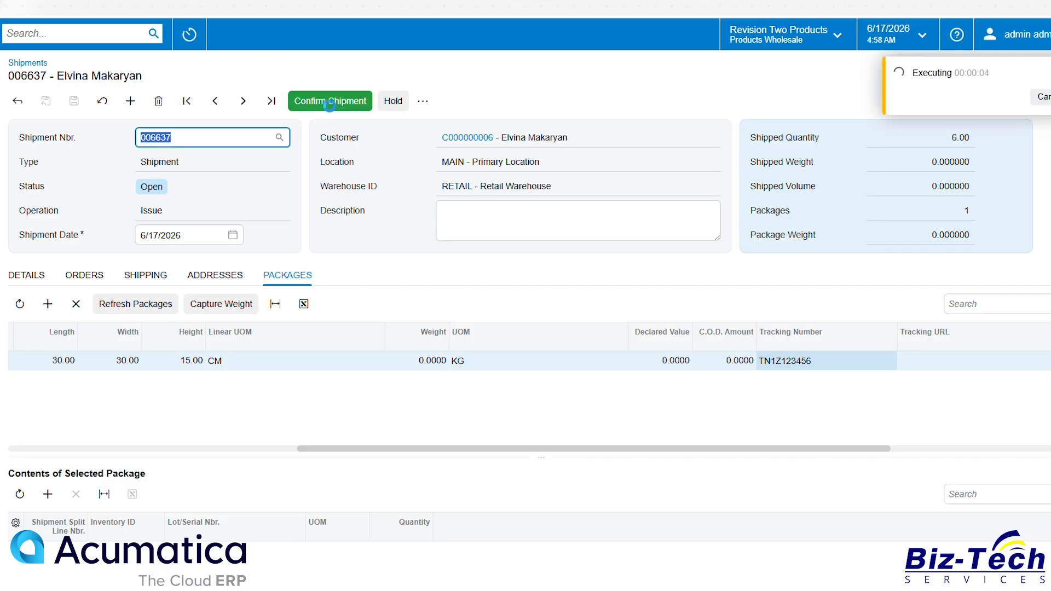
left_click(340, 102)
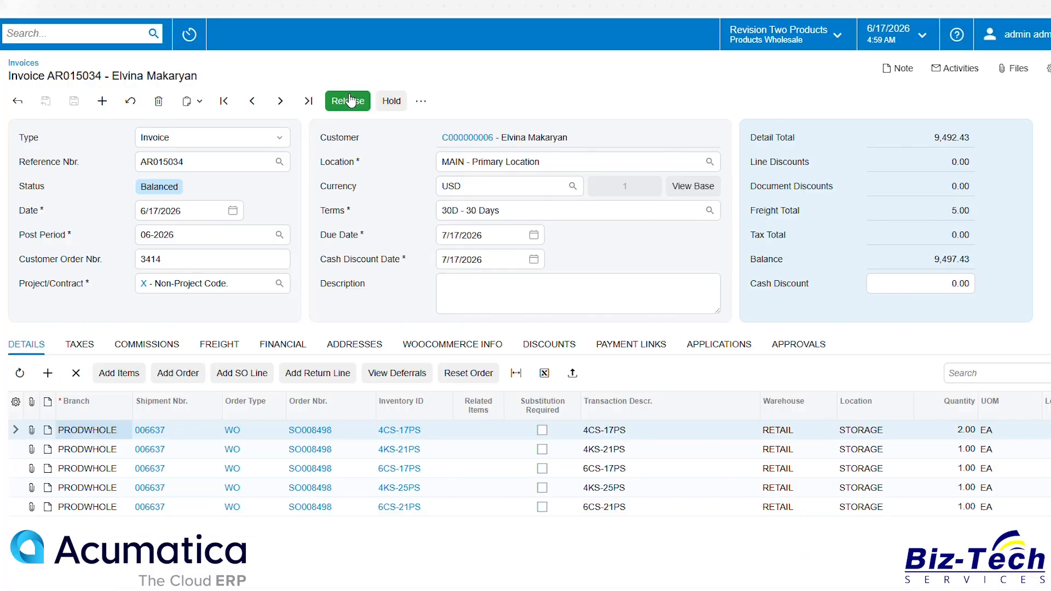
Step: Switch to the WooCommerce admin and reload order #3414 to review its status and shipment tracking
left_click(355, 104)
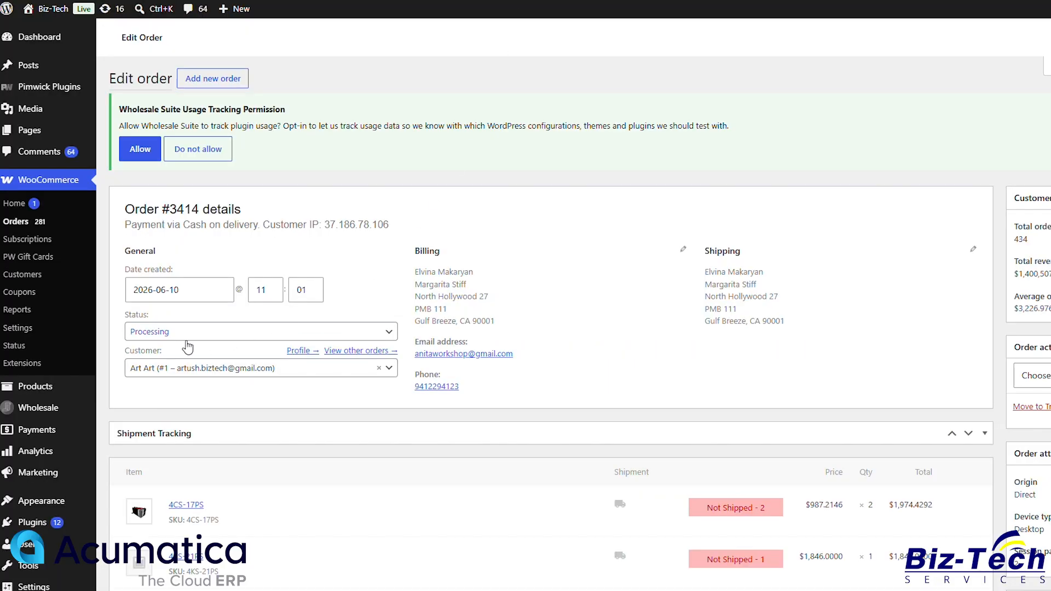
key("F5")
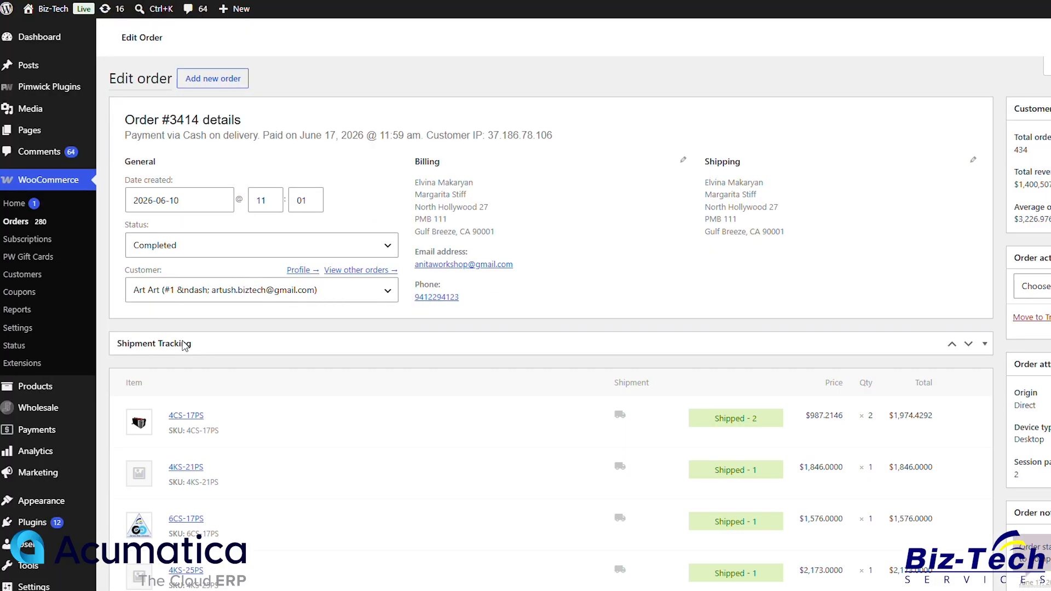